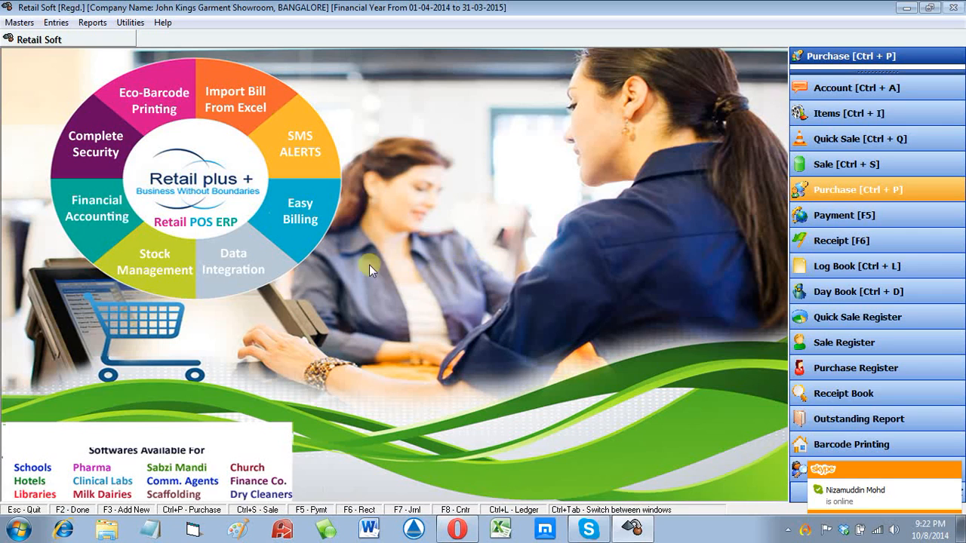
Step: Open the Entries menu on the dashboard to list the transaction entries
click(56, 22)
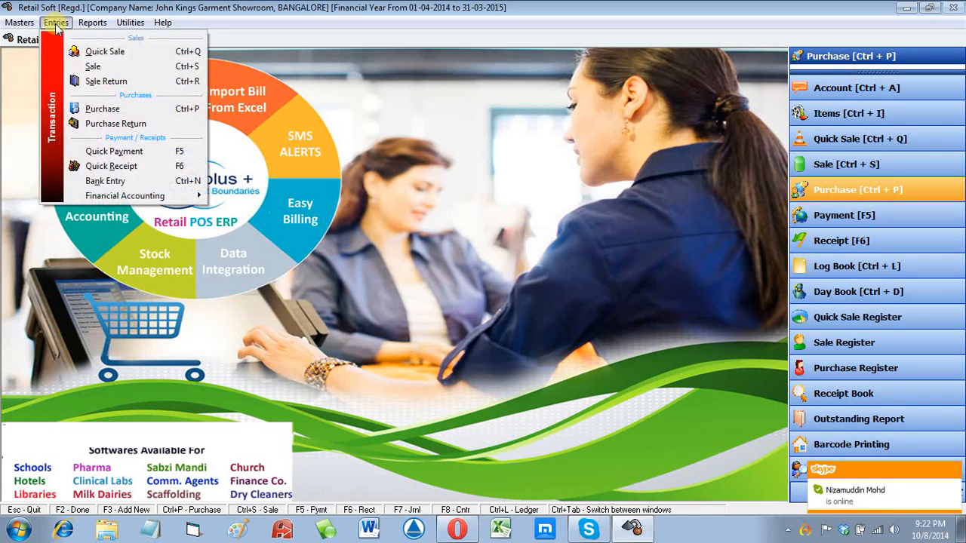
Step: Open the Purchase register and inspect the Shirt A102 and A101 lines of bill 1
click(110, 110)
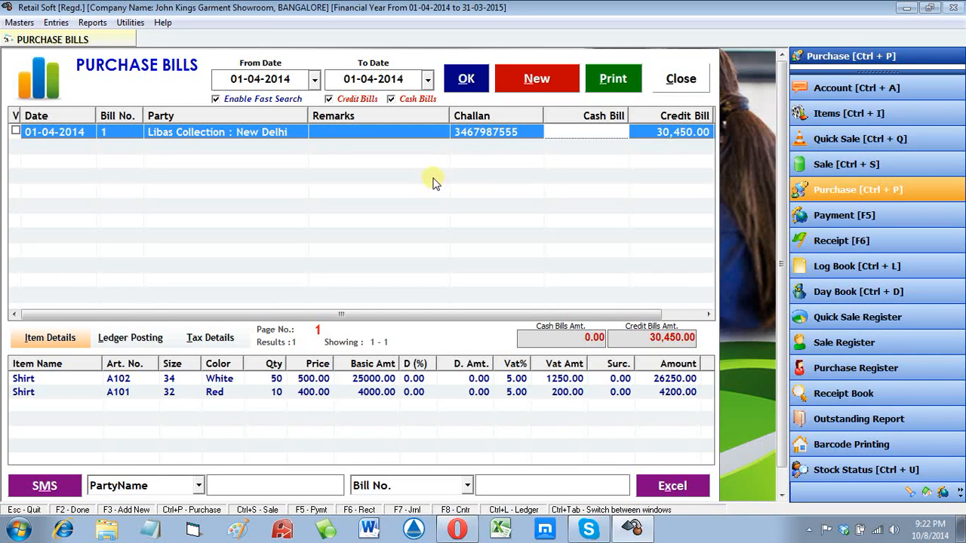
click(311, 379)
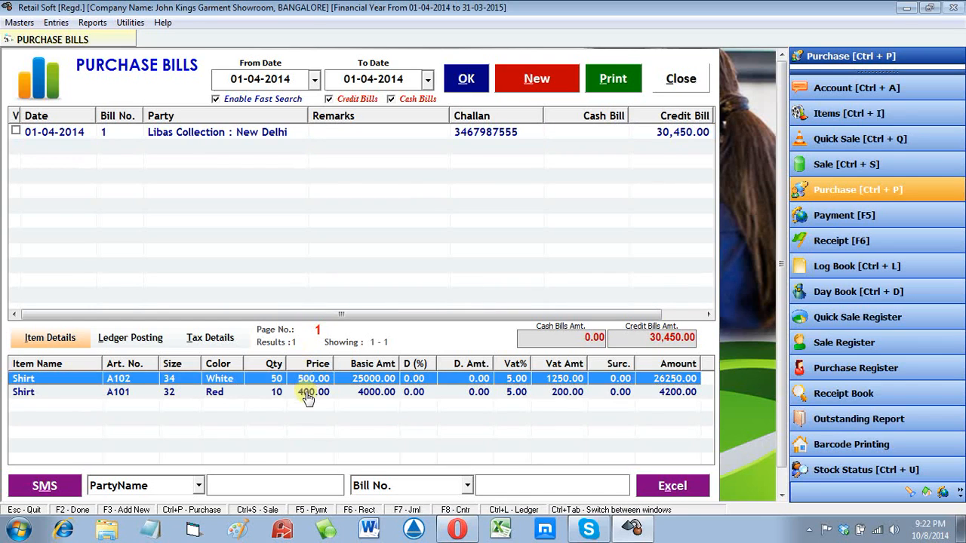
click(308, 394)
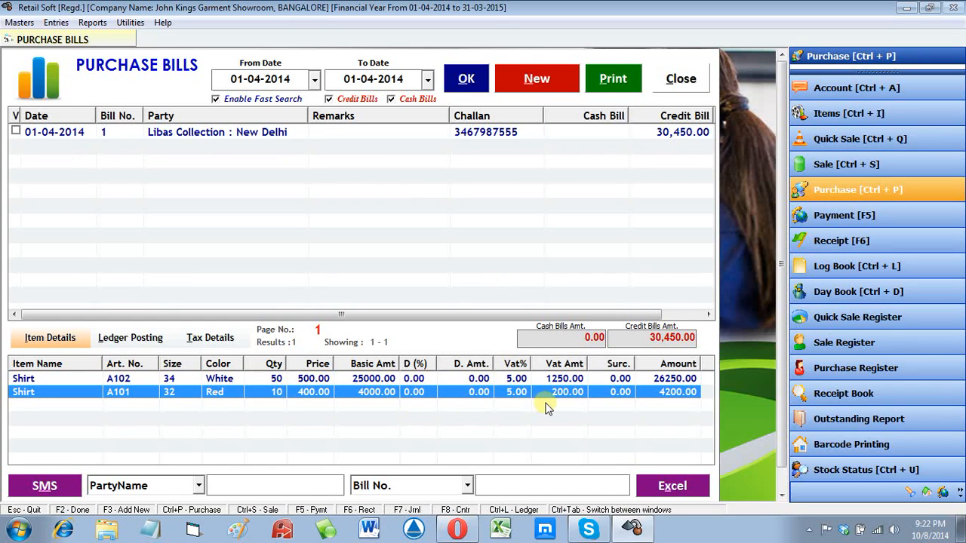
Step: Start a new Credit purchase dated 01-04-2014 and open a blank Create Account form
click(540, 81)
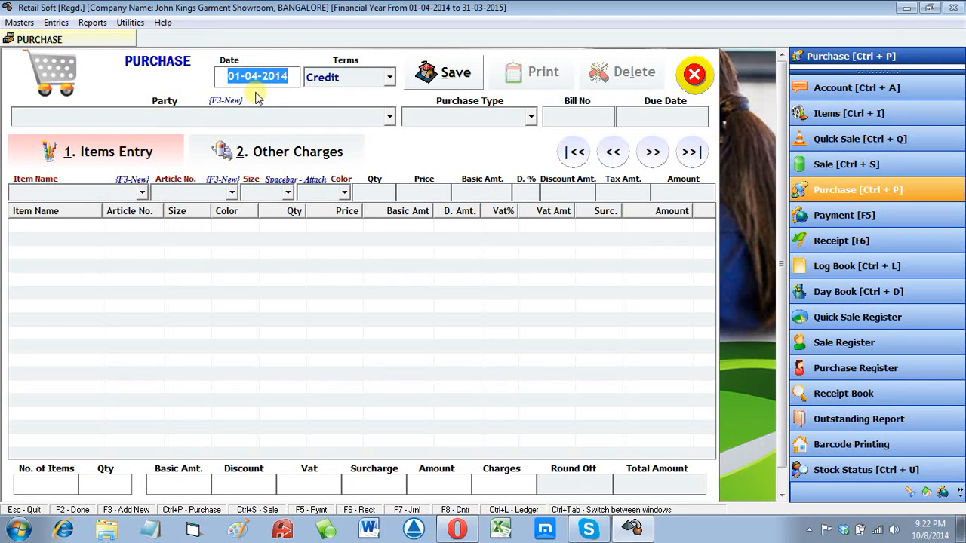
key(Tab)
key(alt+Down)
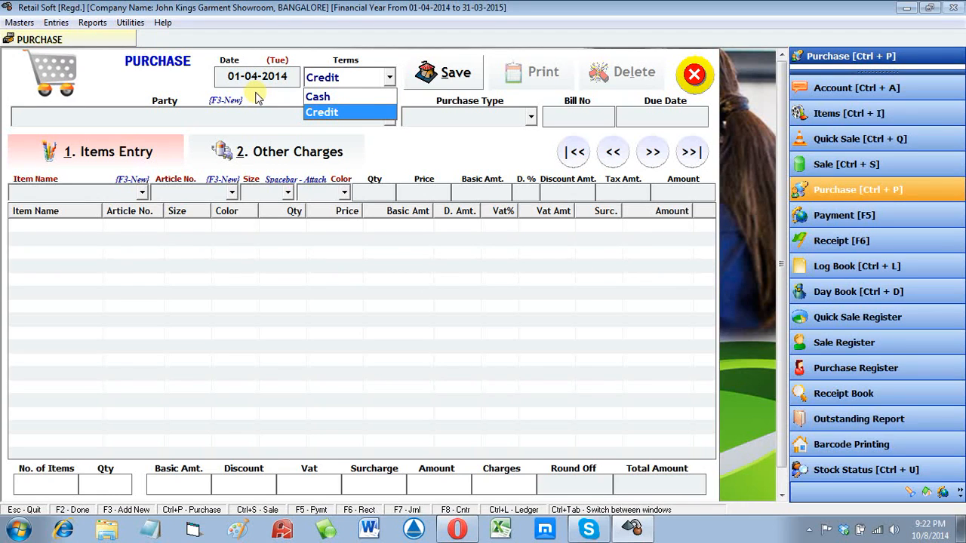
key(Up)
key(Down)
key(Return)
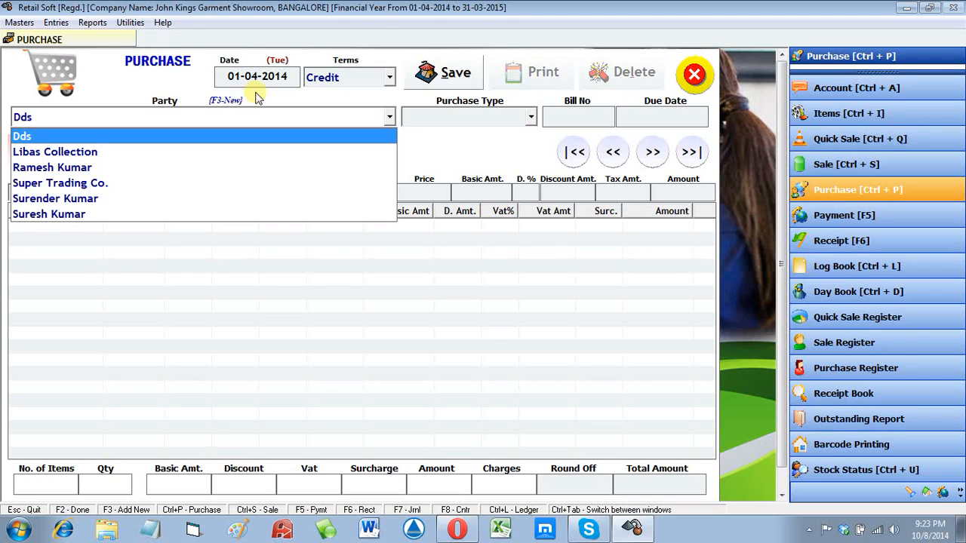
key(Down)
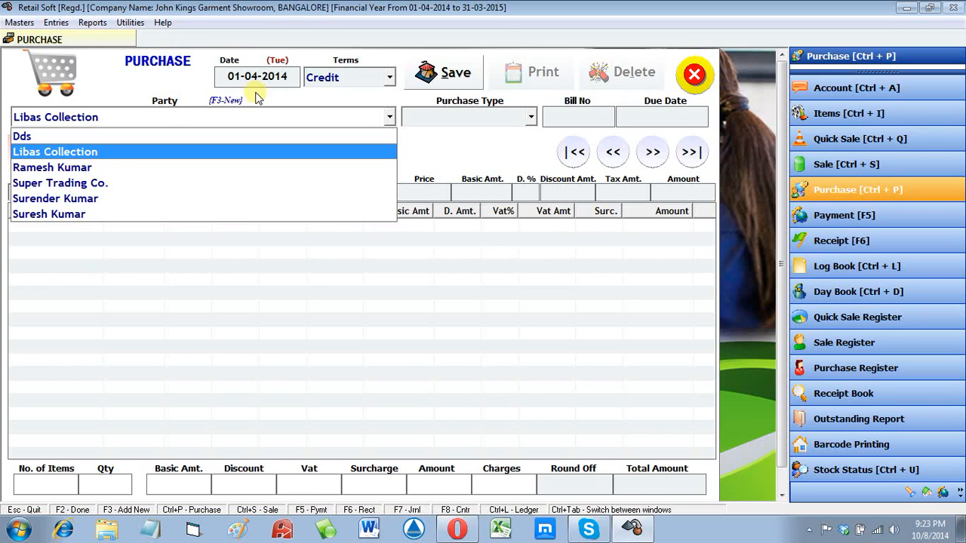
key(F3)
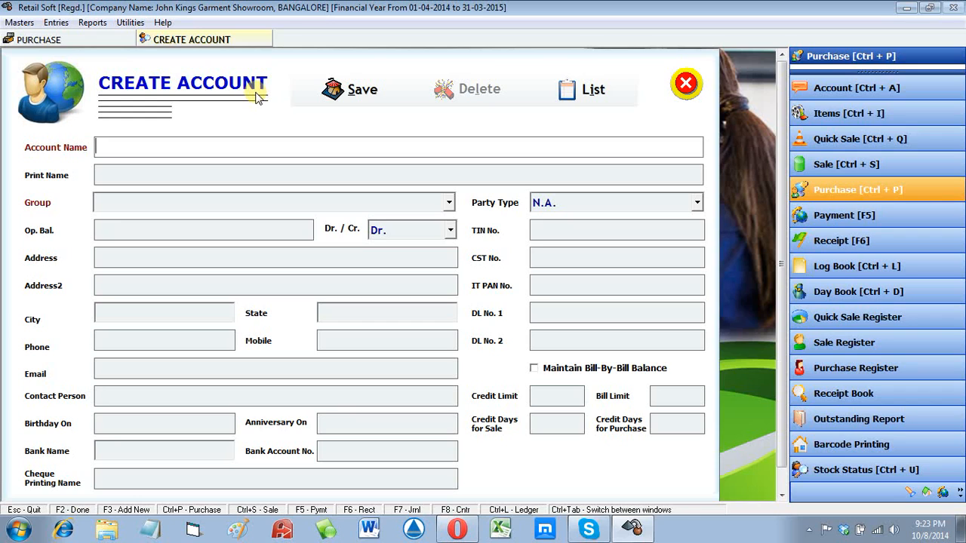
Step: Name the new account 'Forever Fashion Shopee' and assign it to the SUPPLIERS group
text(Forever Fashion Sho)
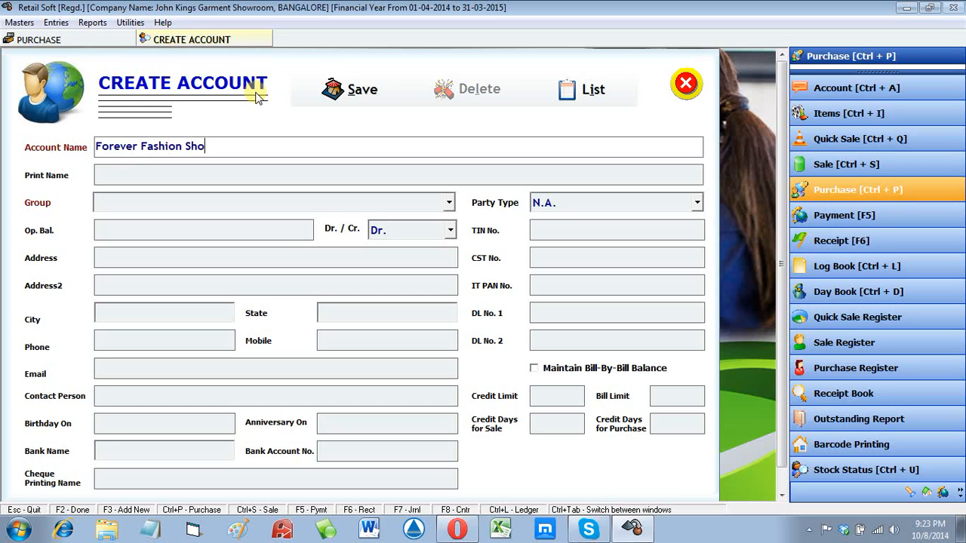
text(pee)
key(Return)
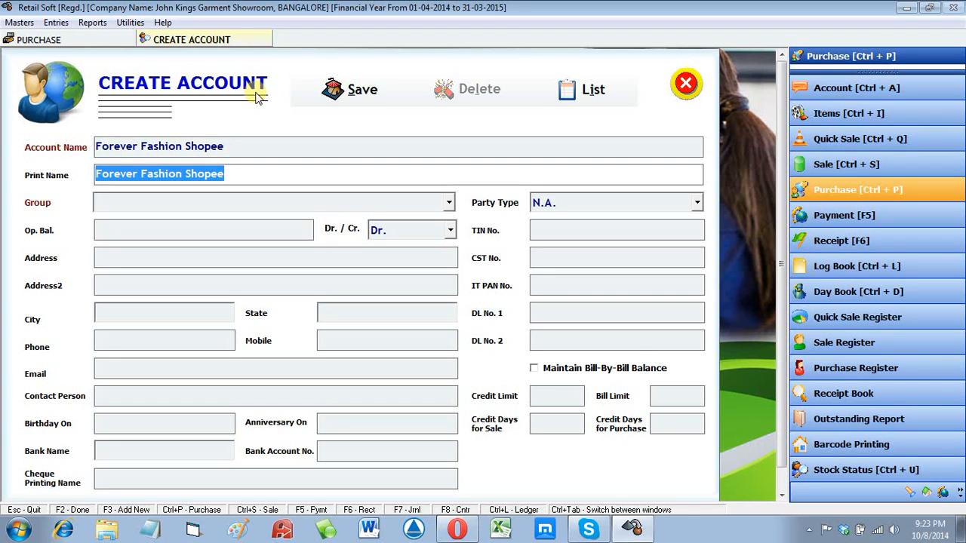
key(Return)
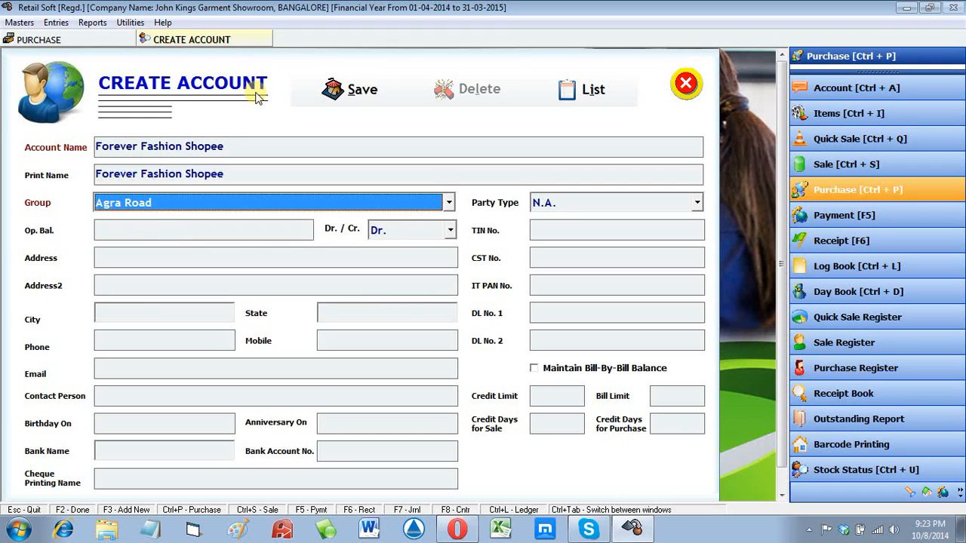
text(sup)
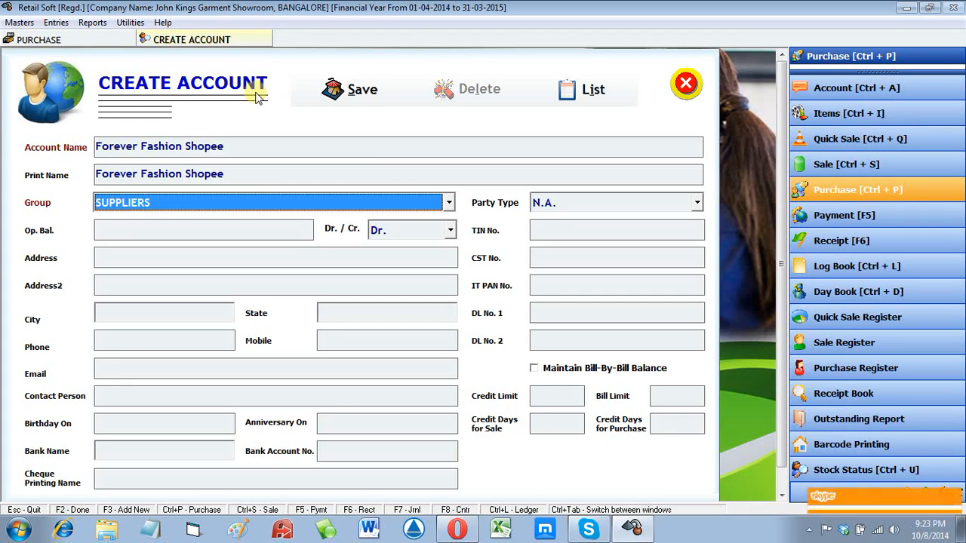
key(alt+Down)
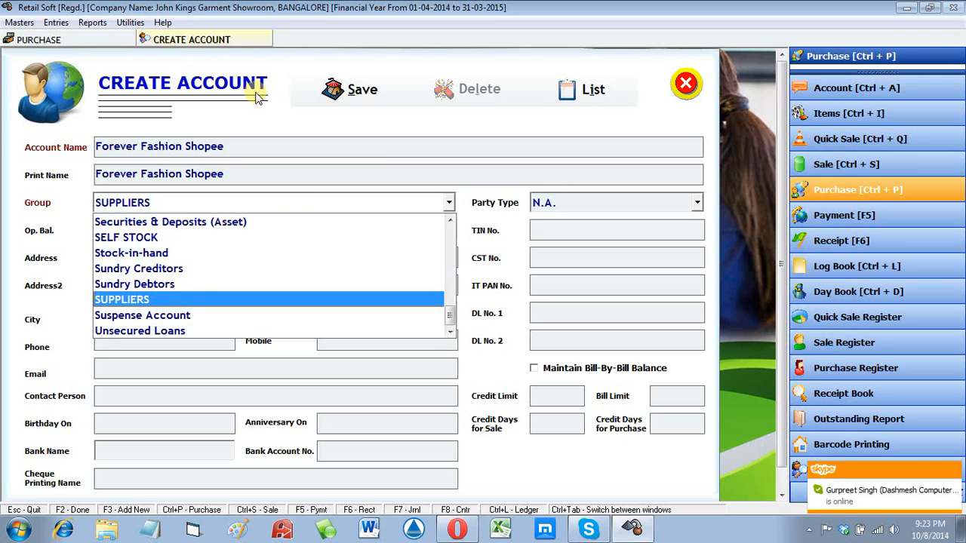
key(Up)
key(Up)
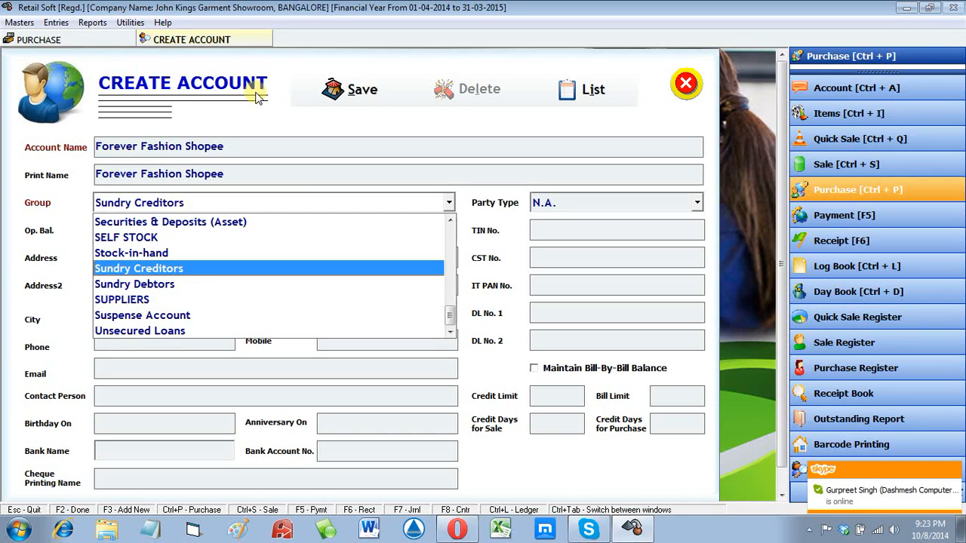
key(Down)
key(Down)
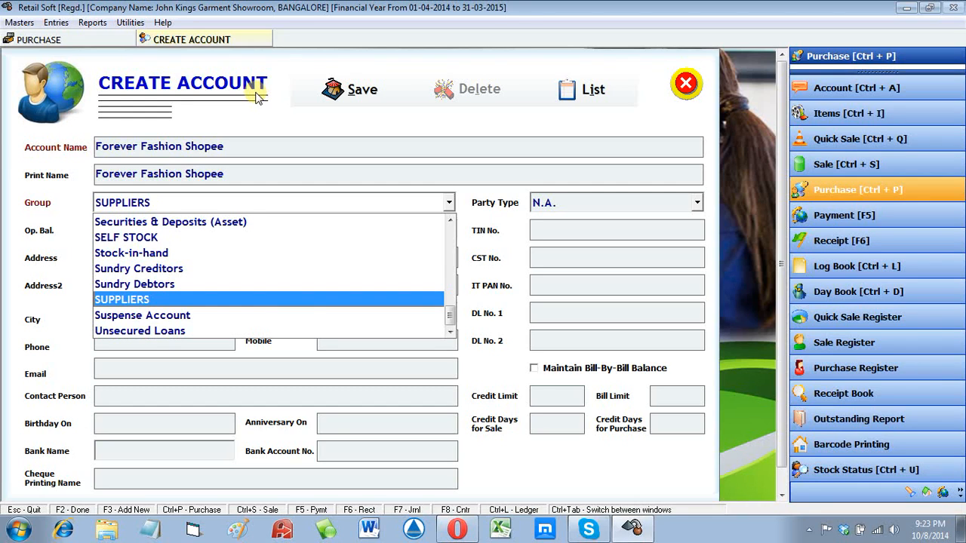
key(Return)
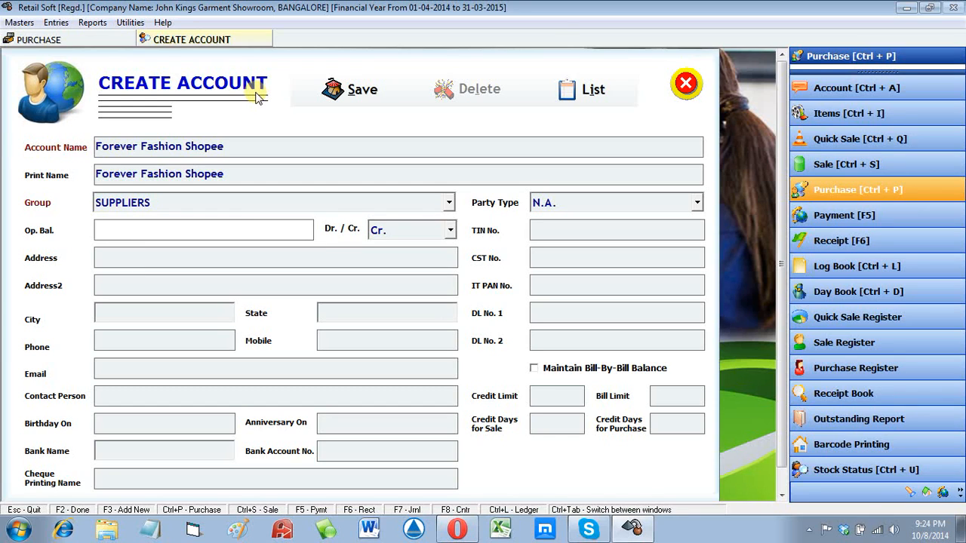
Step: Give the account a 12000 Cr. opening balance and New Delhi as its city
text(12000)
key(Return)
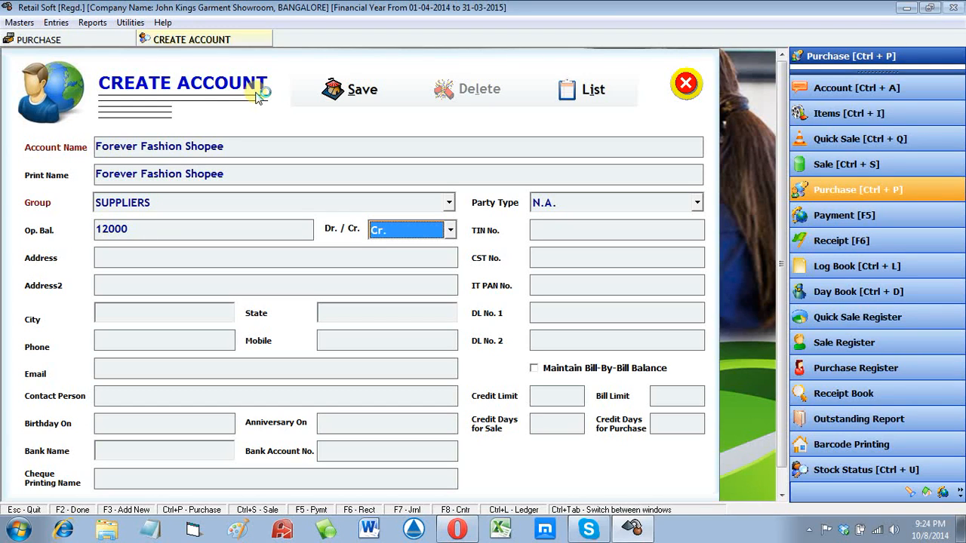
key(Return)
key(Return)
key(Return)
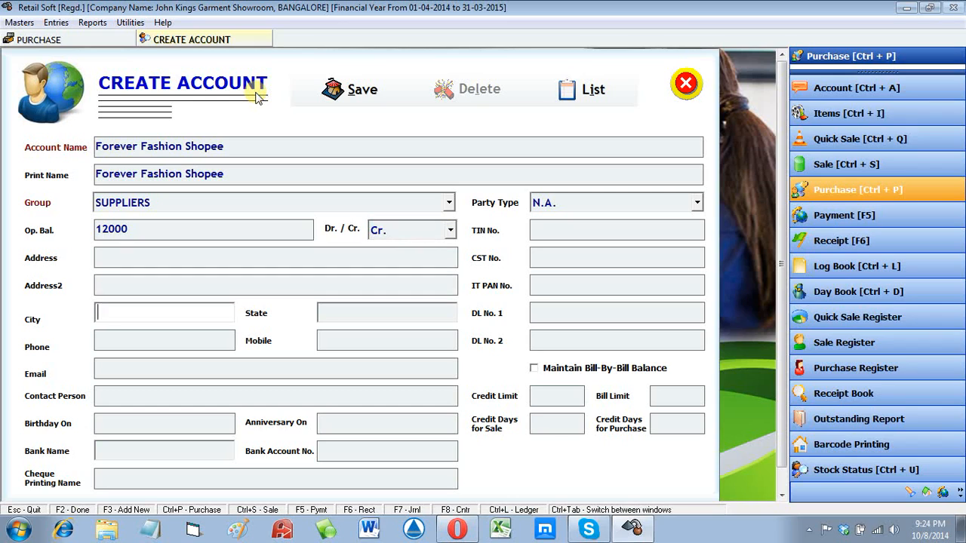
text(new)
key(Return)
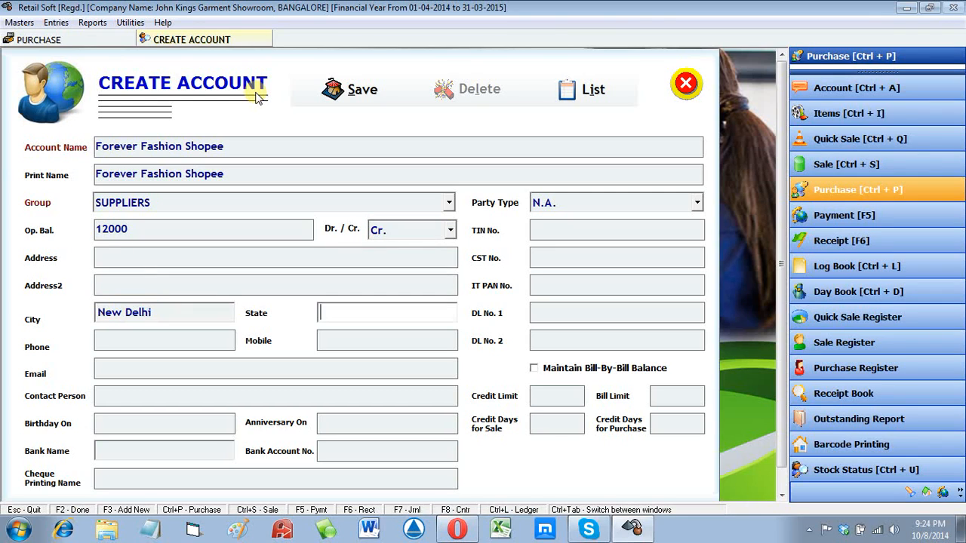
key(Return)
key(Return)
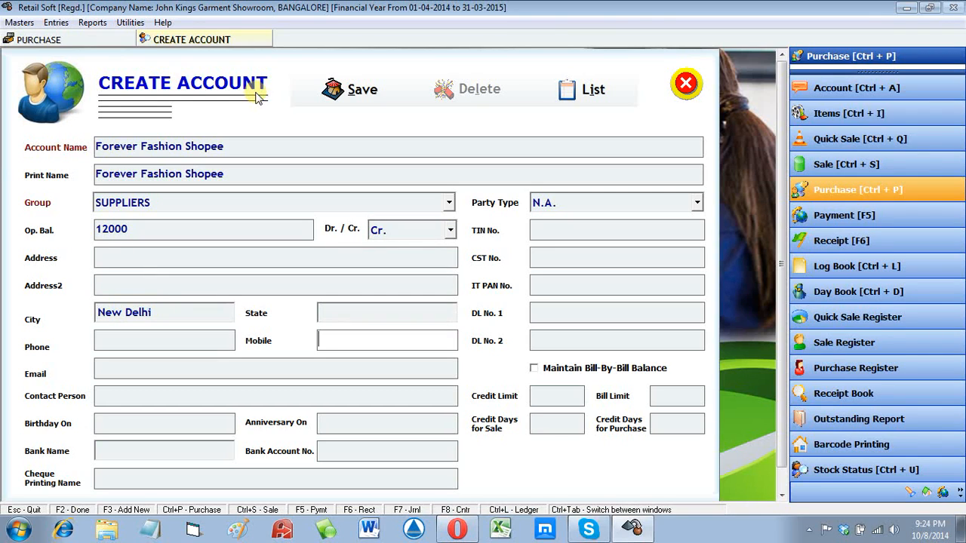
Step: Enter the supplier's mobile number and TIN, then save the account
key(Return)
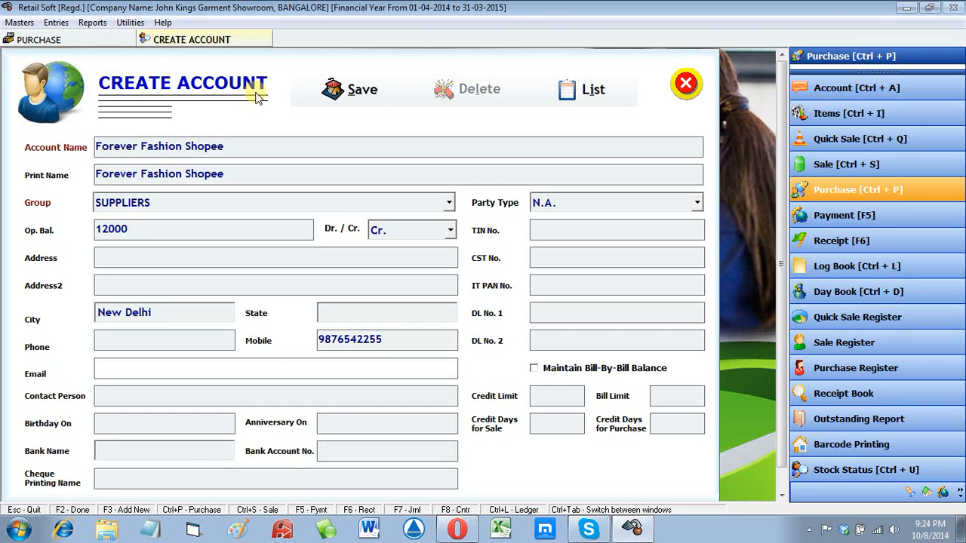
key(Return)
key(Return)
key(Return)
key(Return)
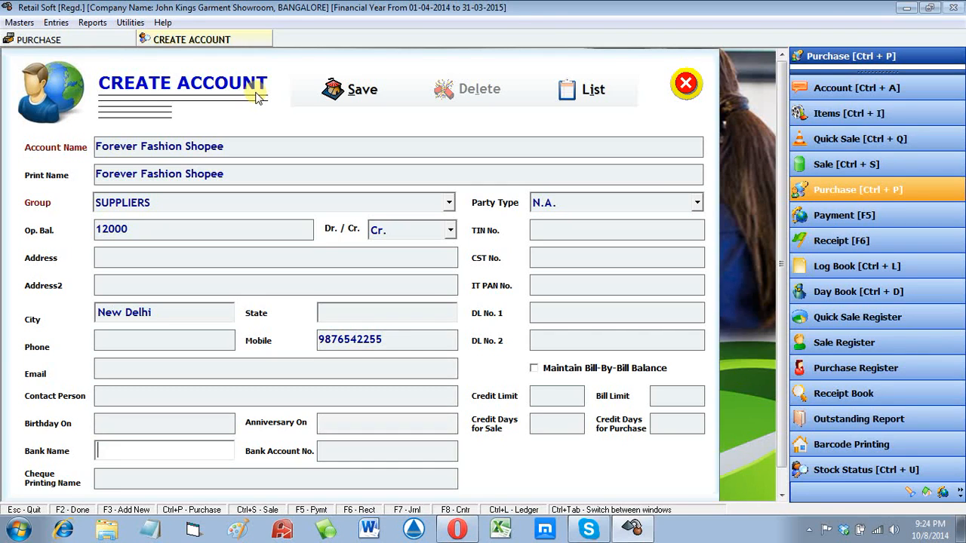
key(Return)
key(Return)
key(Return)
key(Return)
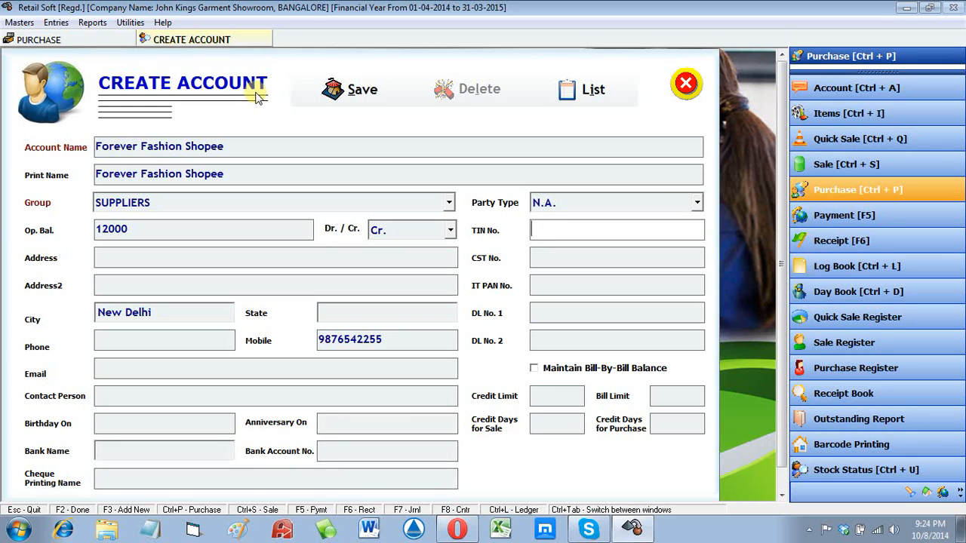
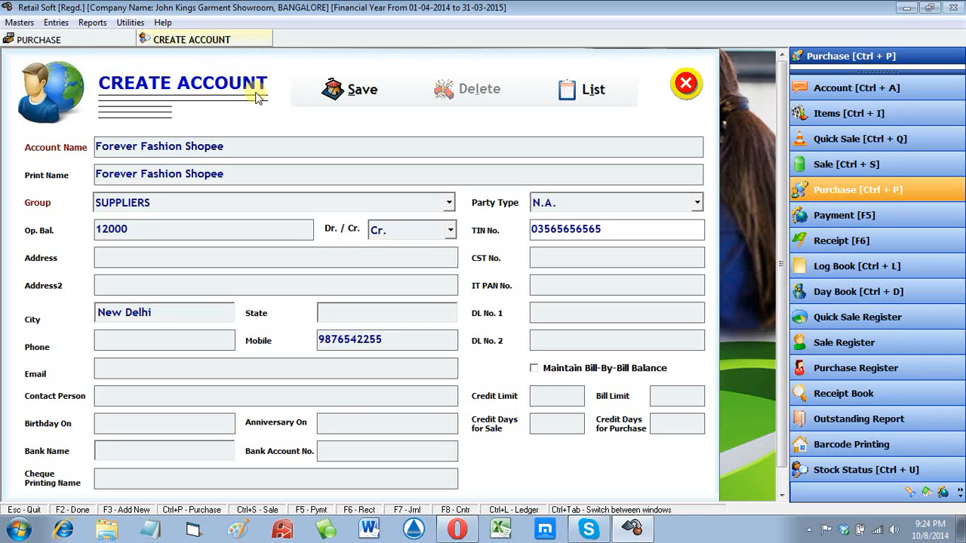
key(Return)
key(Return)
key(Return)
key(Return)
key(Return)
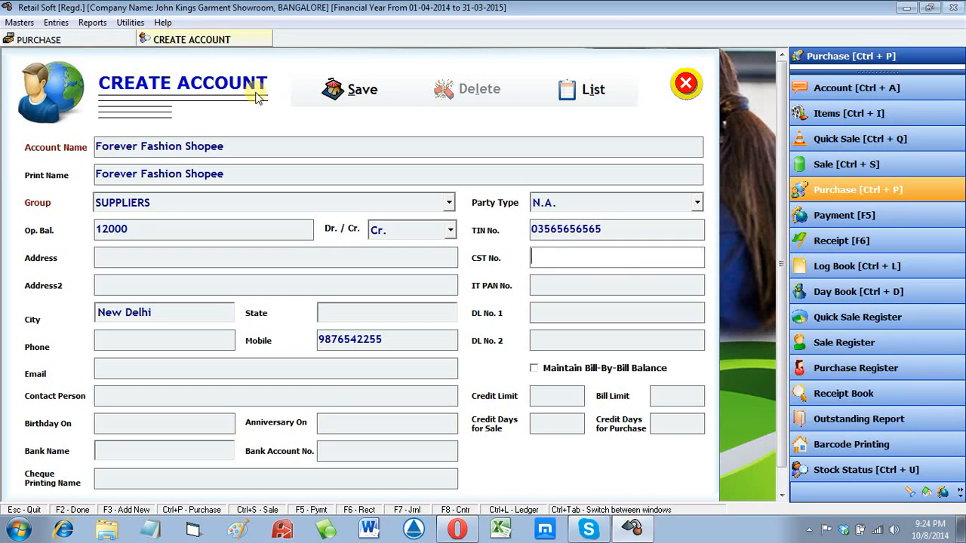
key(Return)
key(Return)
key(Return)
key(Return)
key(Return)
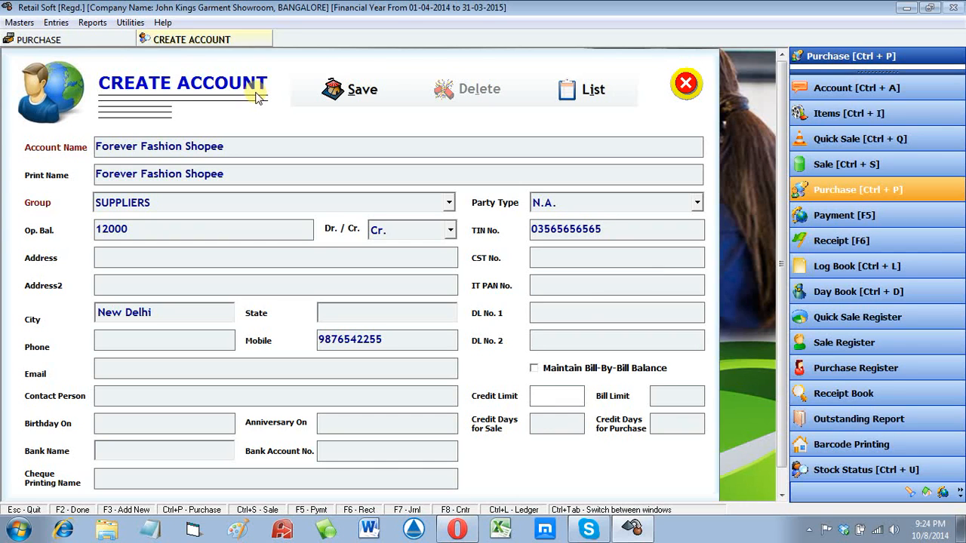
key(Return)
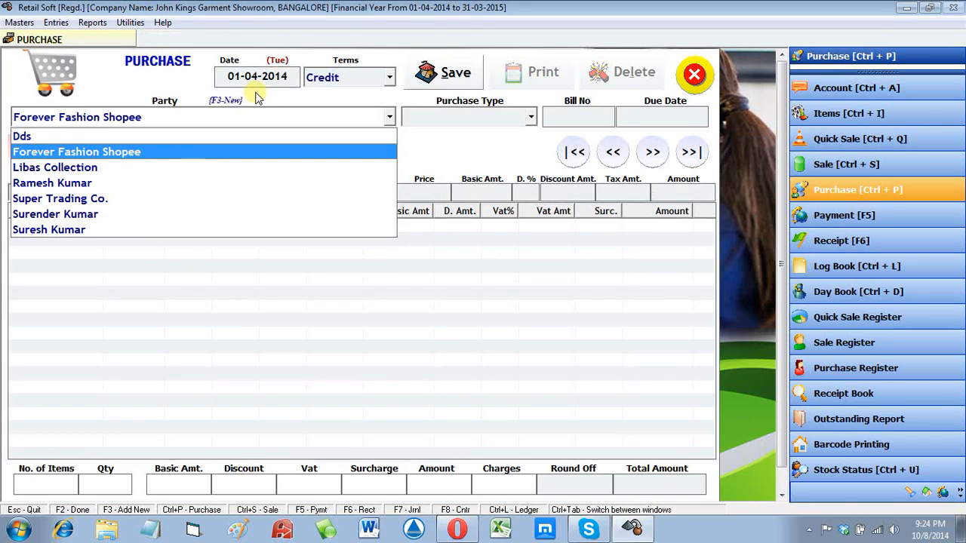
Step: Confirm Forever Fashion Shopee as the party and move to the purchase type
key(Return)
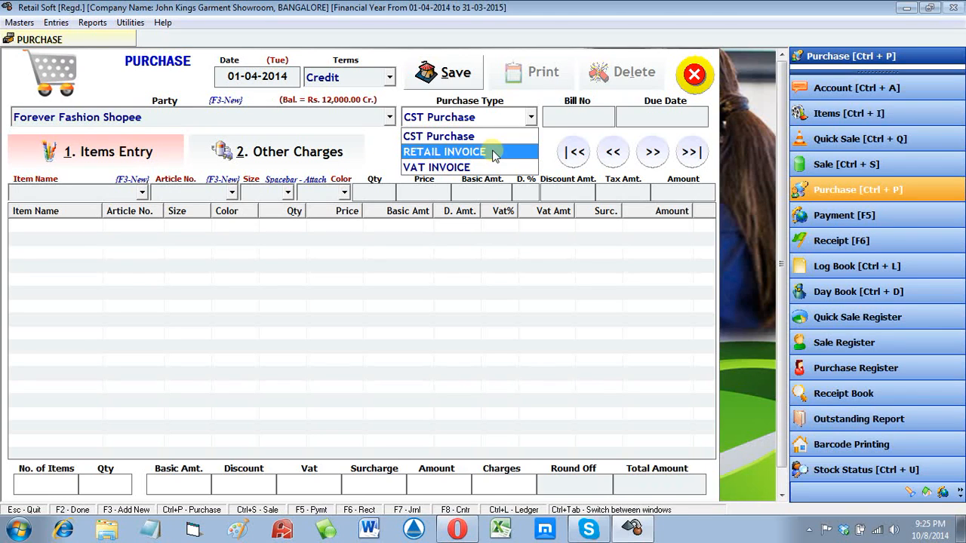
Step: Set the purchase type to VAT INVOICE and the bill number to ABC22336
click(476, 166)
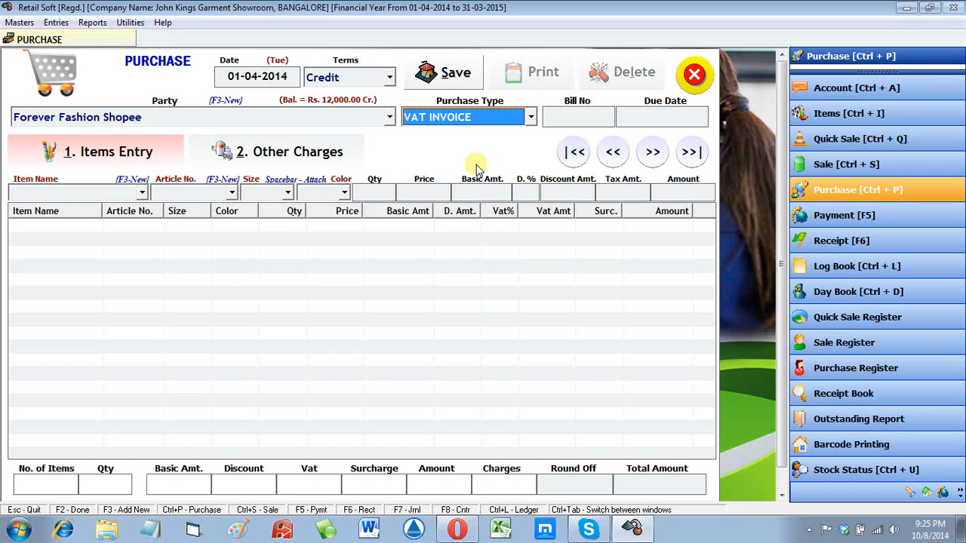
key(Return)
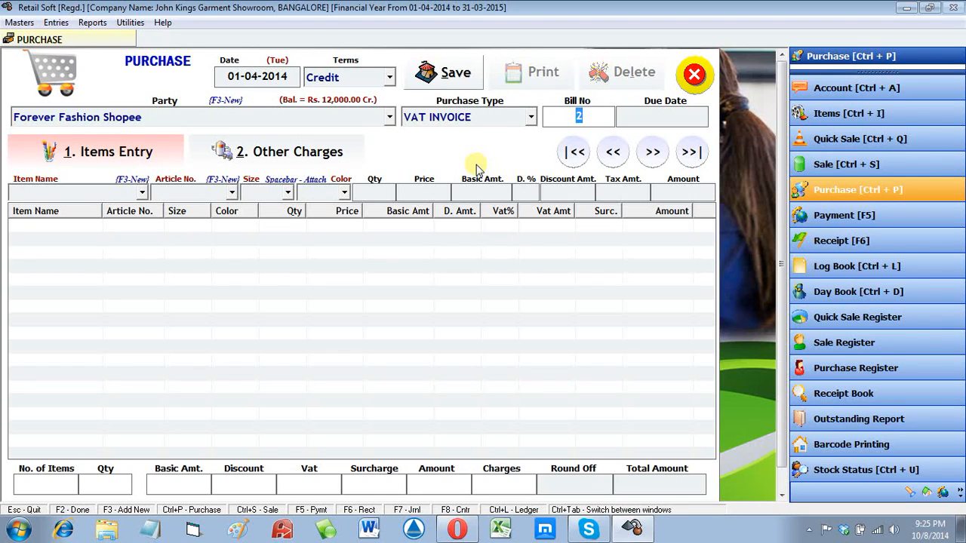
text(ABC22336)
key(Return)
key(Return)
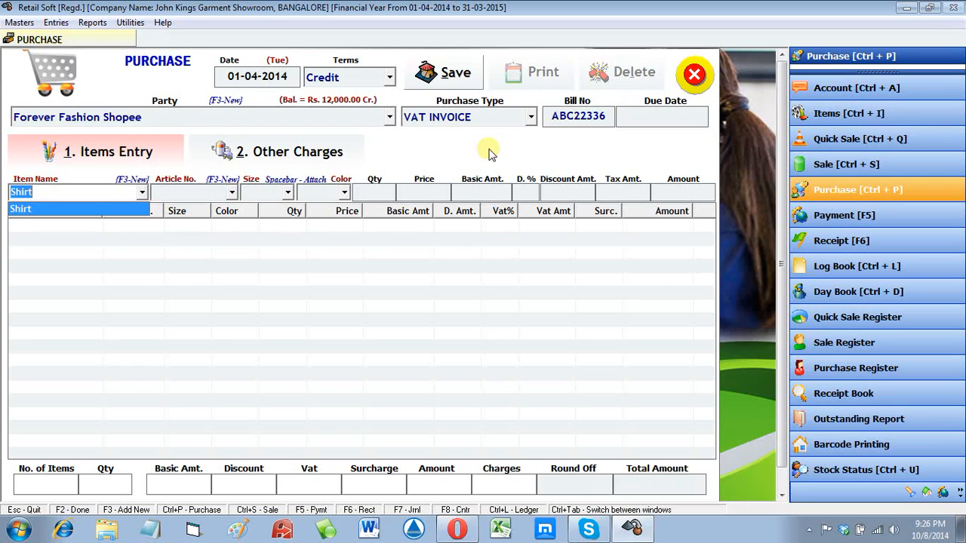
Step: Add a Shirt A101 line: size 32, Red, quantity 10
key(Return)
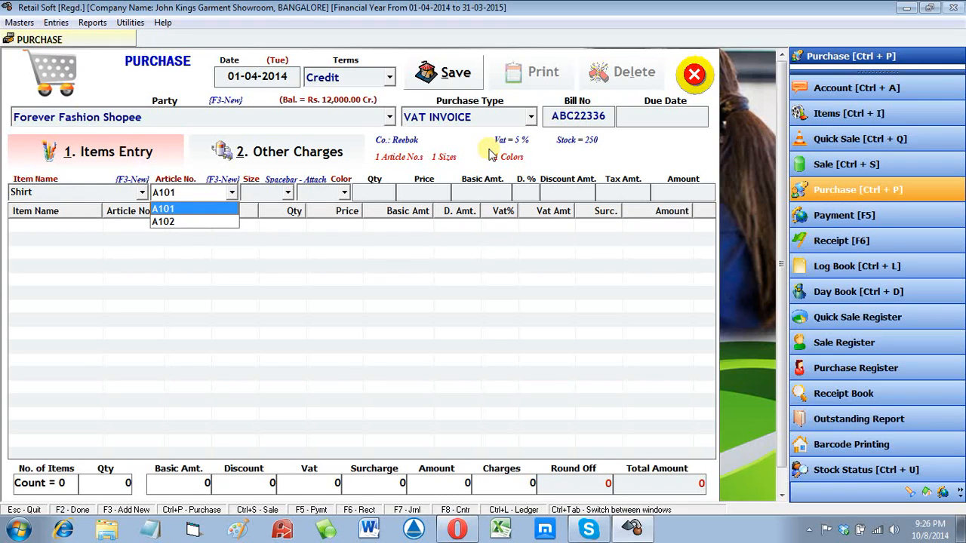
key(Return)
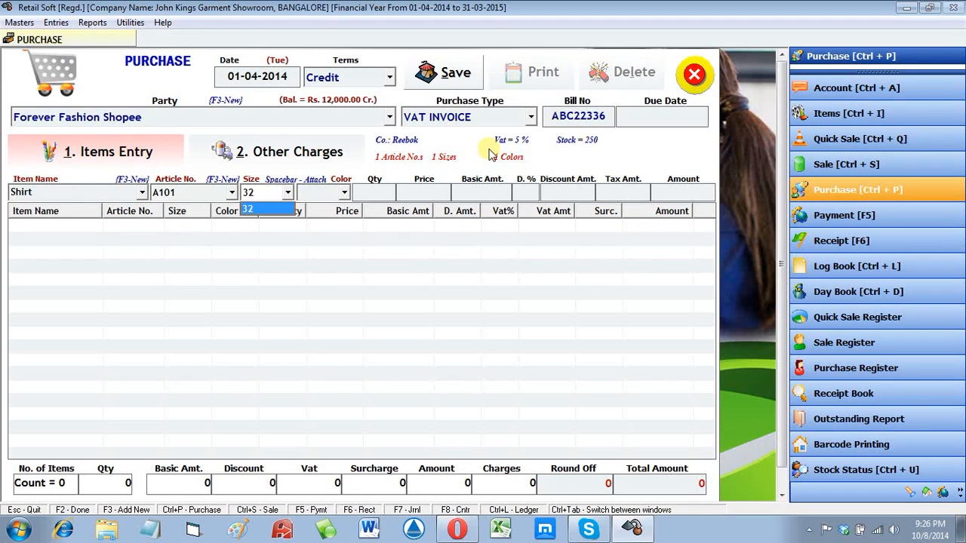
key(Return)
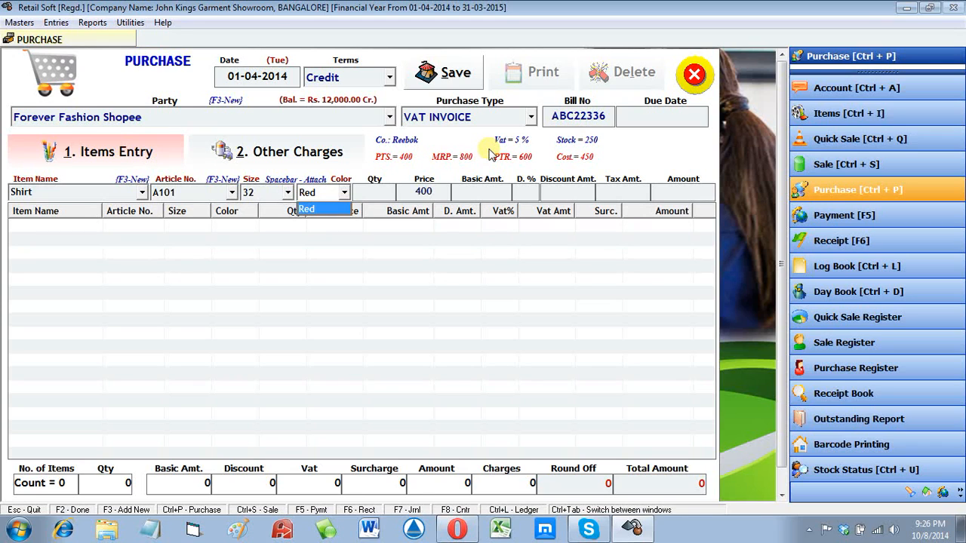
key(Return)
text(10)
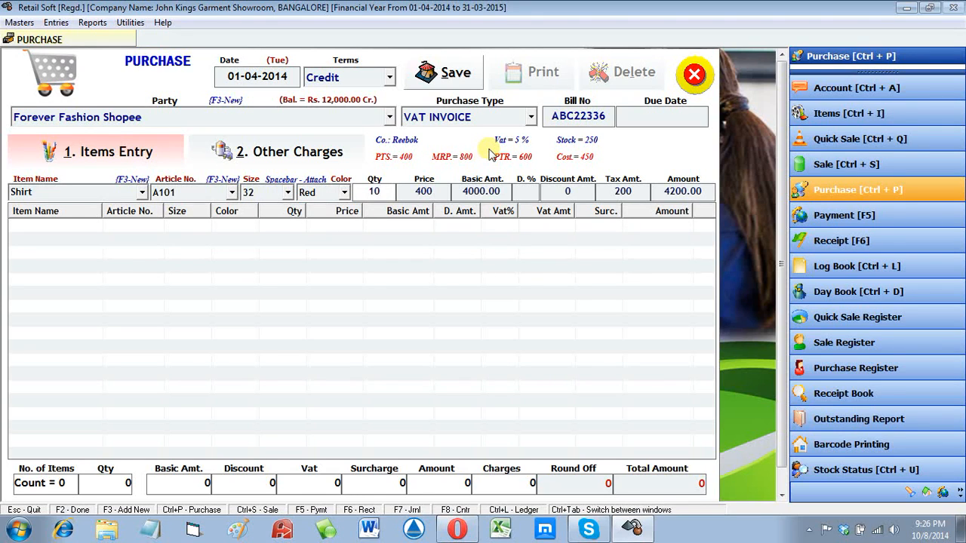
key(Return)
key(Return)
key(Return)
key(Return)
key(Return)
key(Return)
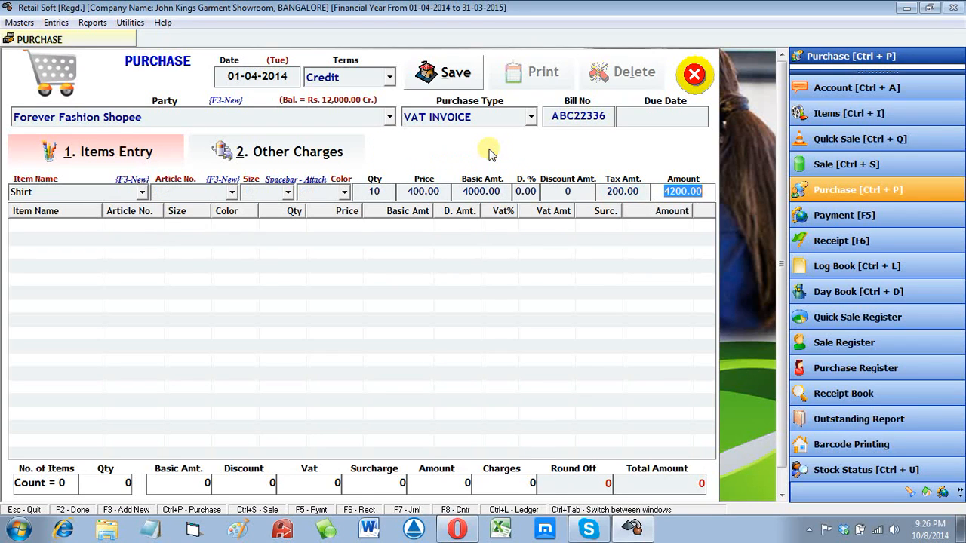
key(Return)
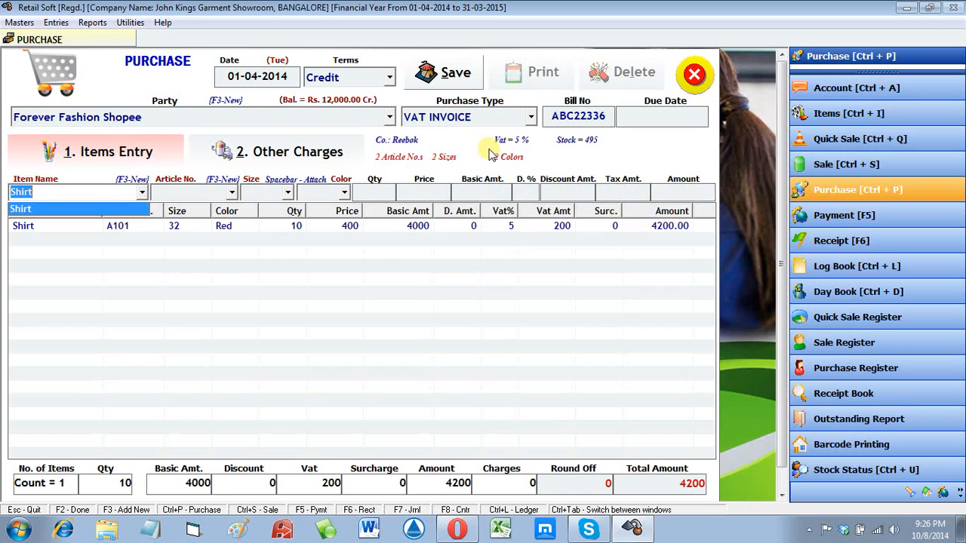
Step: Start a Shirt A102 line with size 34, quantity 20 and colour Red
key(Return)
key(Down)
key(Return)
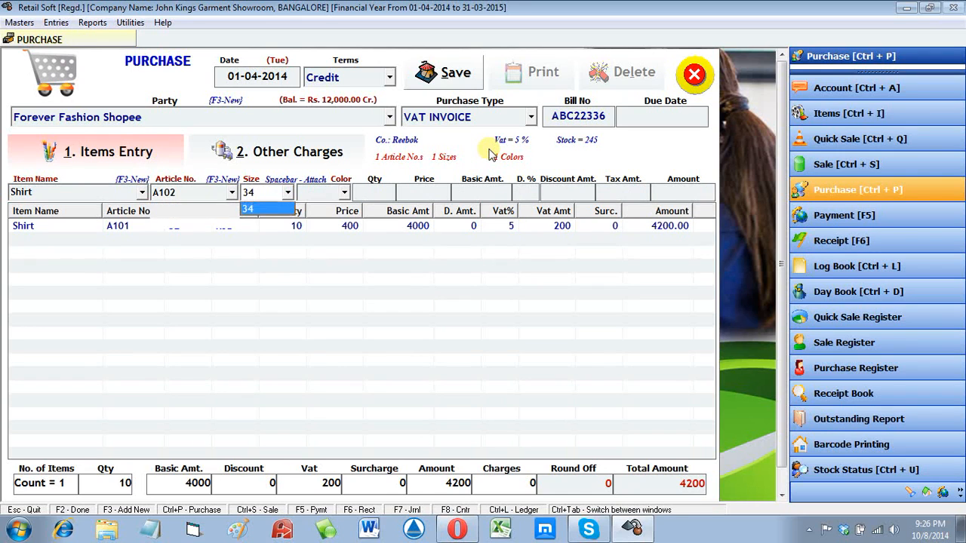
key(Return)
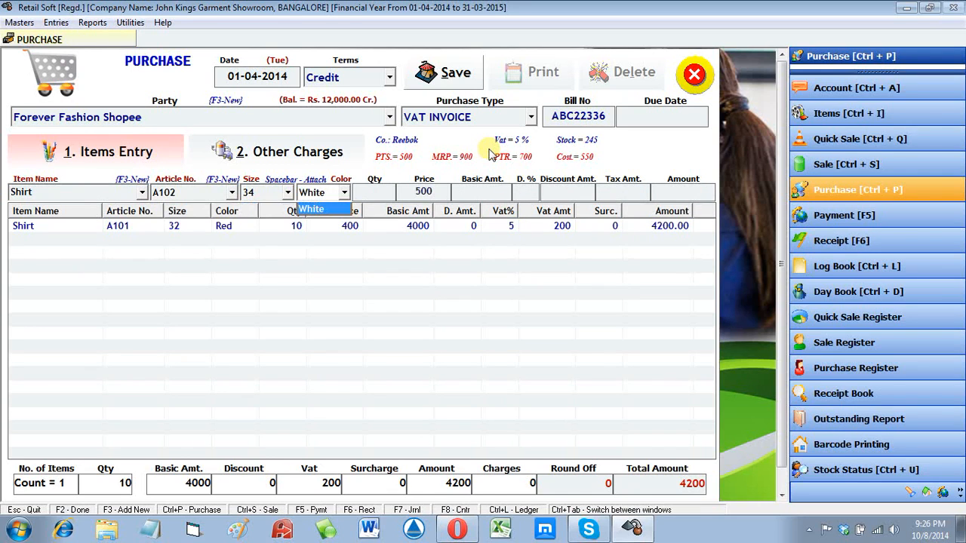
key(Return)
text(20)
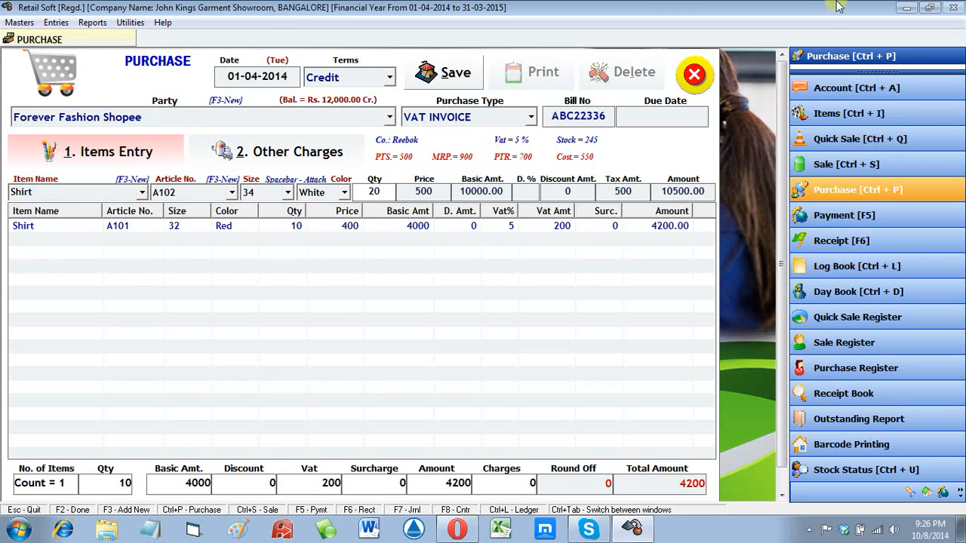
click(323, 193)
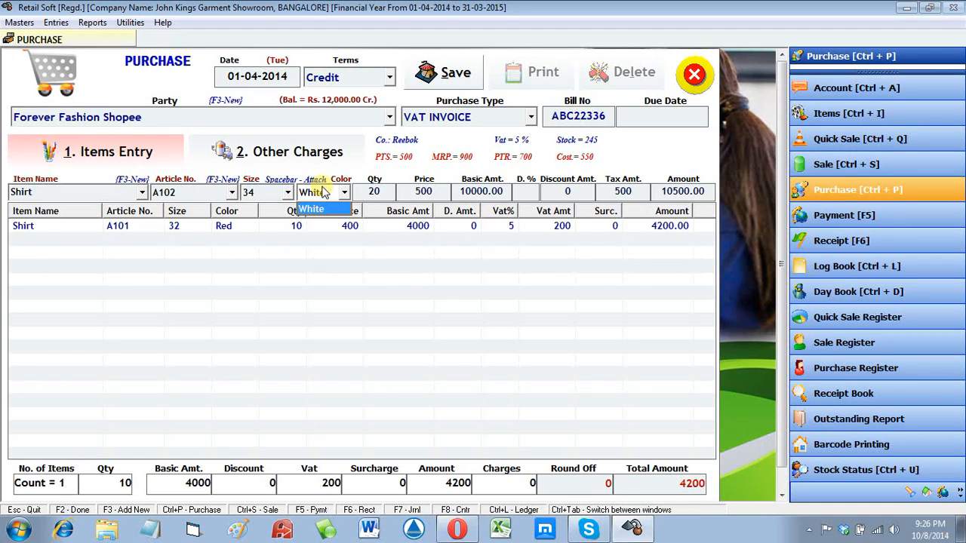
key(space)
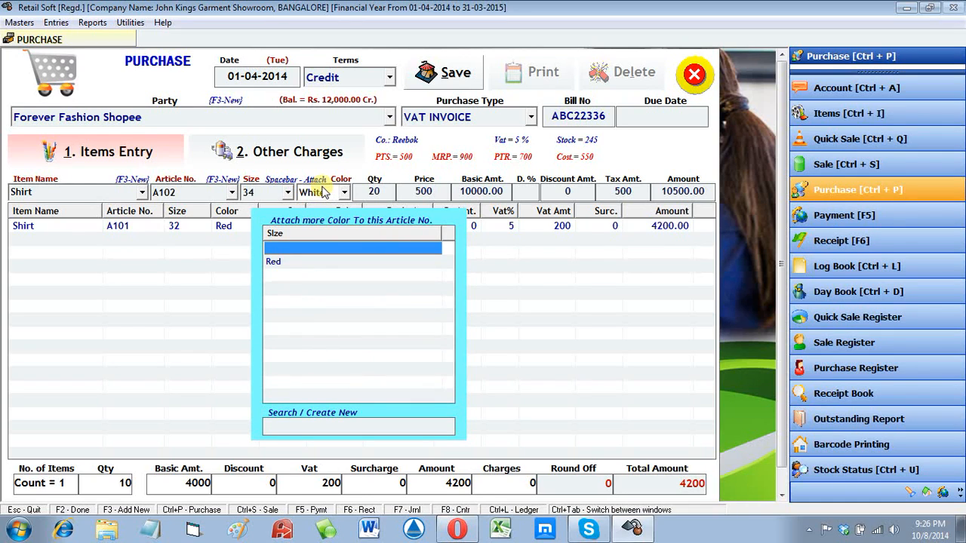
key(Down)
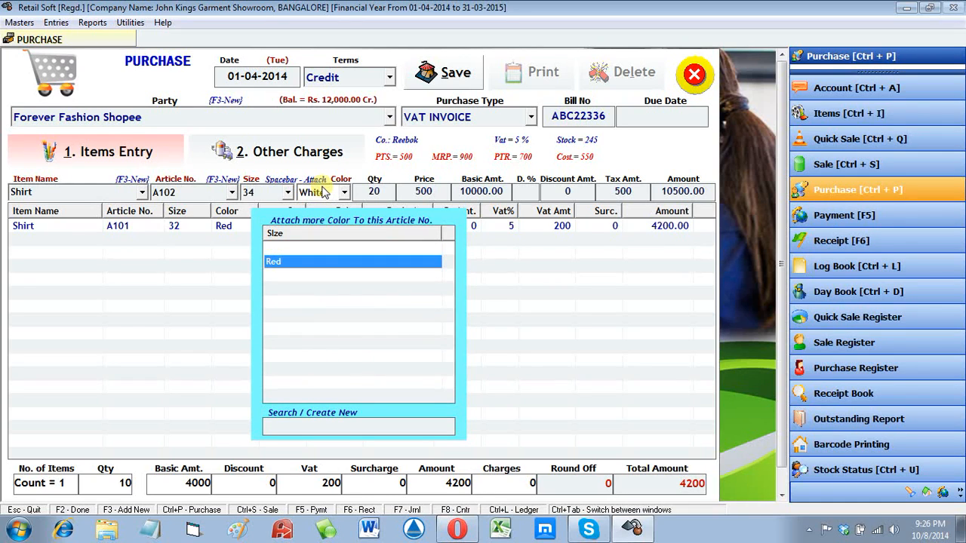
key(Return)
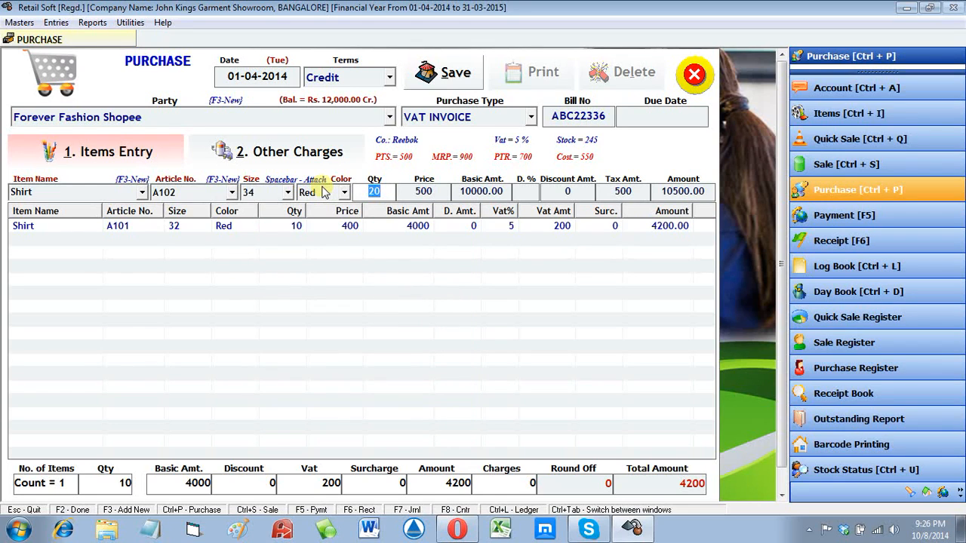
key(Return)
key(Return)
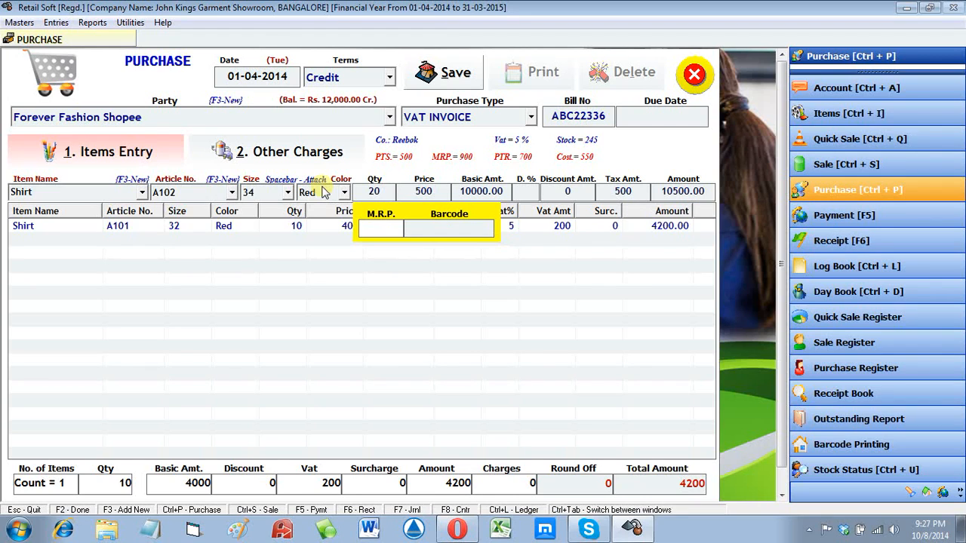
Step: Enter MRP 600 and barcode 12345 for the Shirt A102 line to add it
text(6)
text(00)
text(12345)
key(Return)
key(Return)
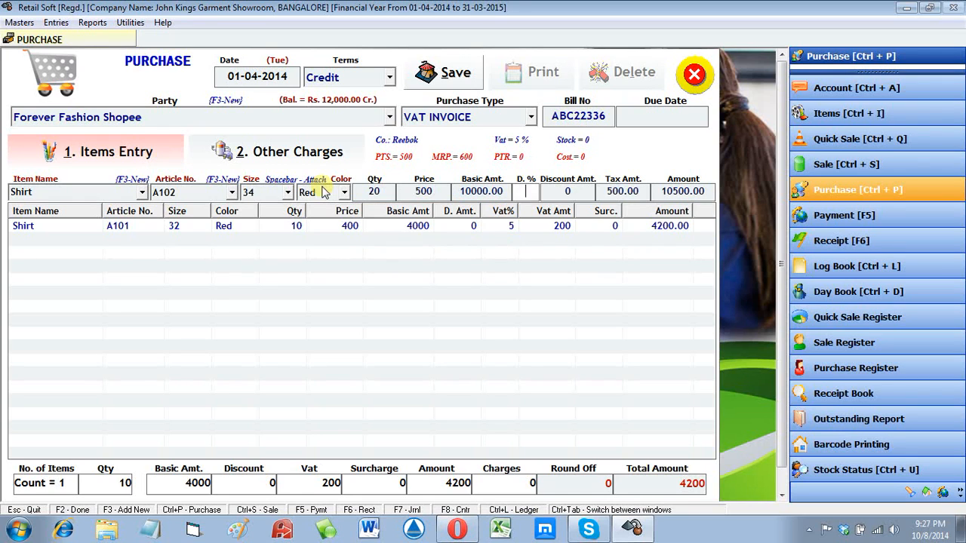
key(Return)
key(Return)
key(Return)
key(Return)
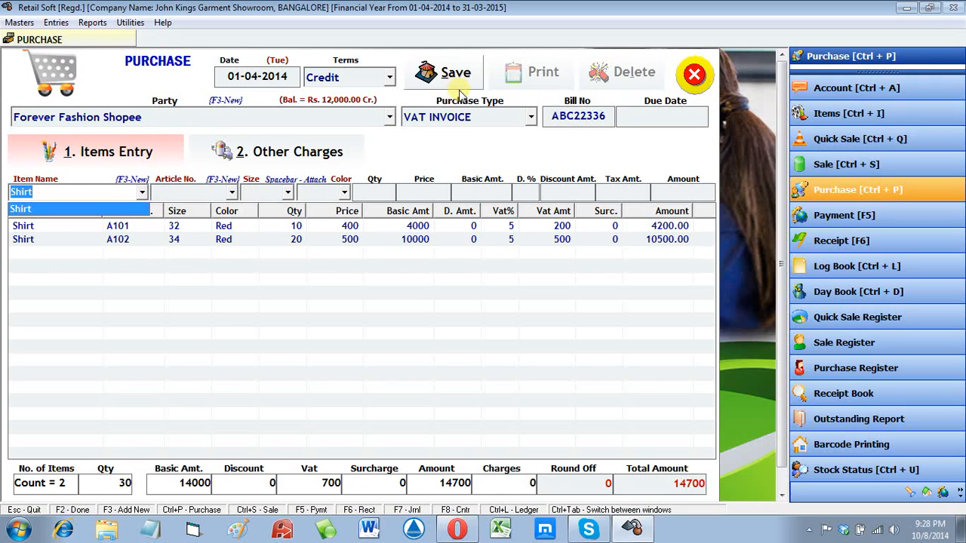
Step: Save the 14700 purchase, acknowledge the confirmation and close the purchase form
click(462, 89)
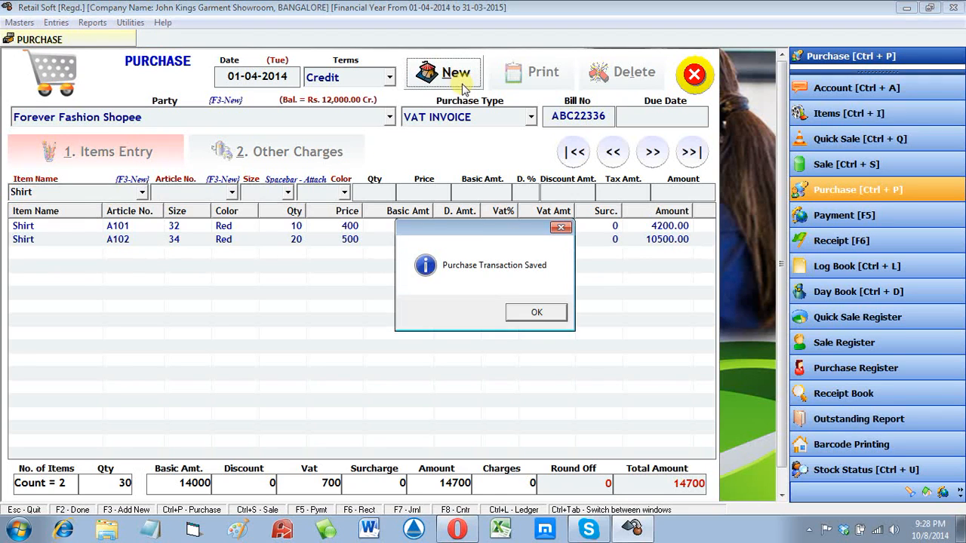
click(538, 314)
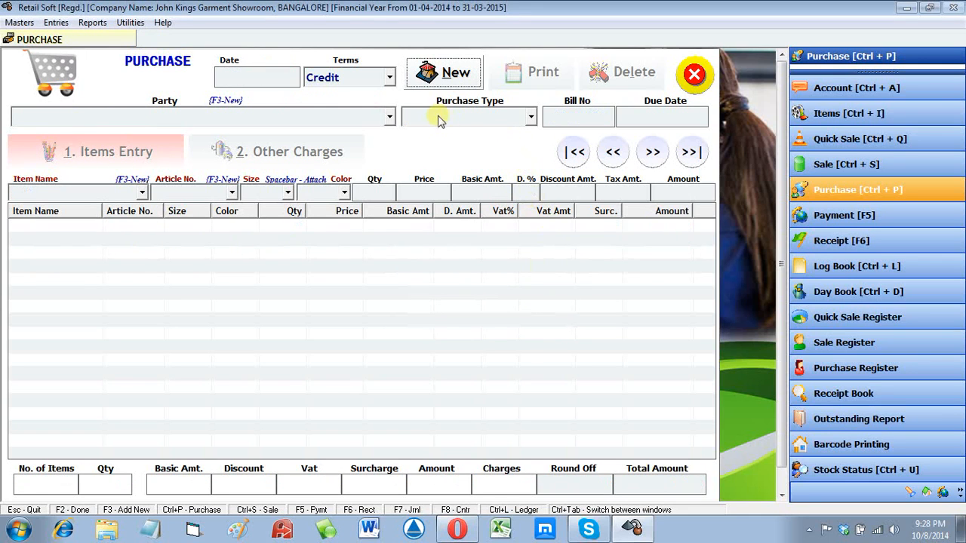
key(Escape)
click(92, 22)
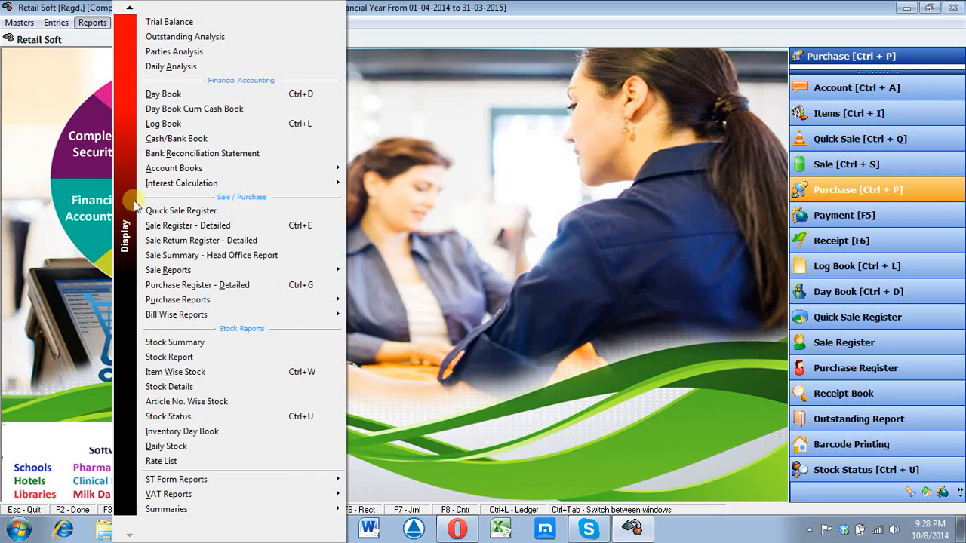
Step: Load the Stock Status report as on 01-04-2014, look over the A101 and A102 rows, then close it
click(191, 420)
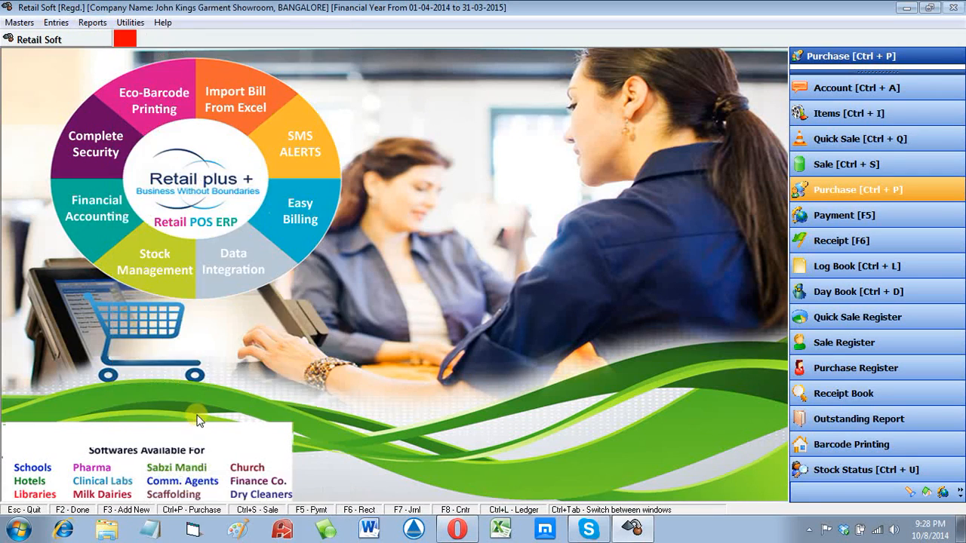
click(455, 90)
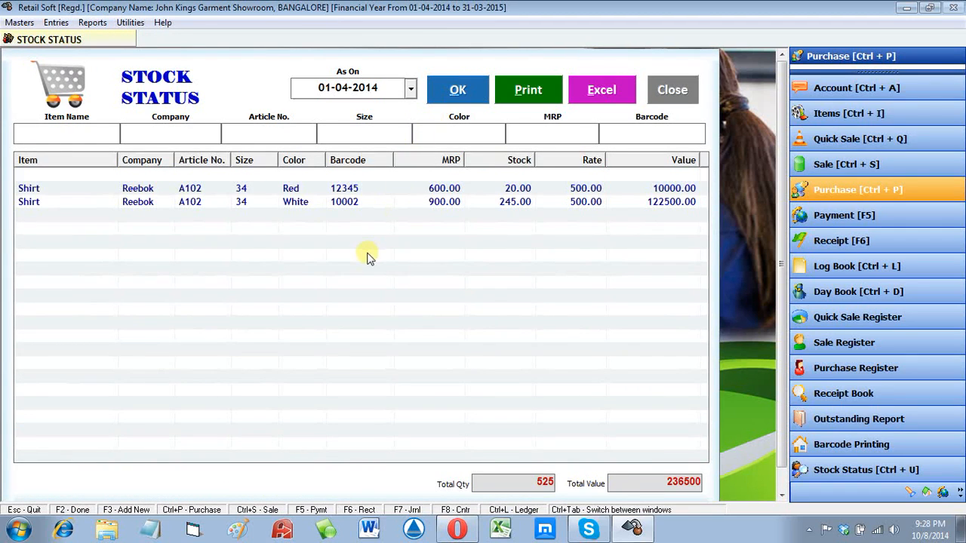
click(375, 189)
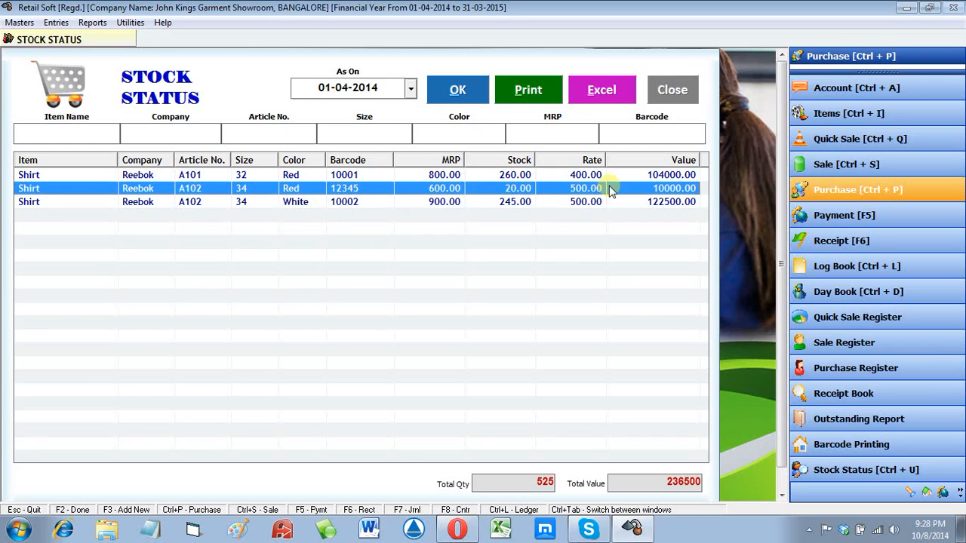
click(312, 202)
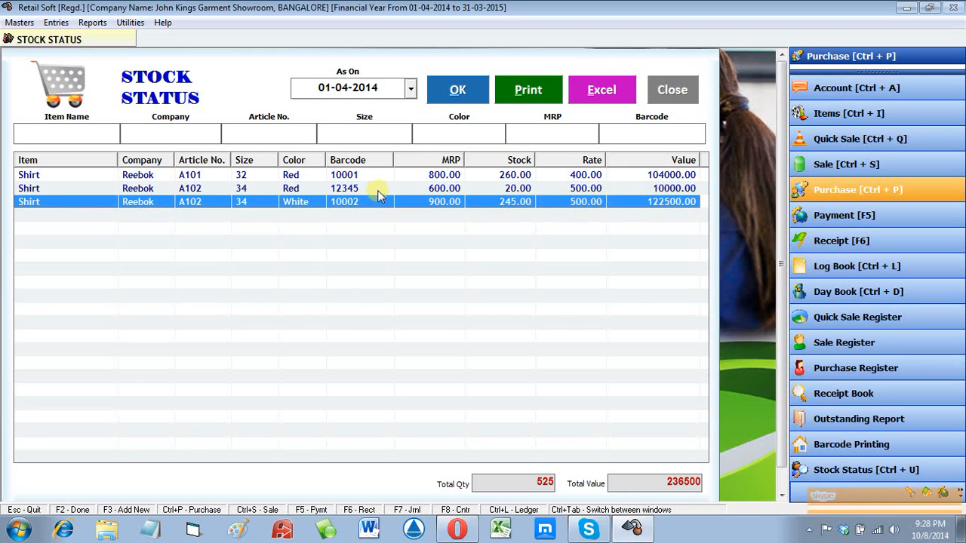
click(351, 174)
click(483, 188)
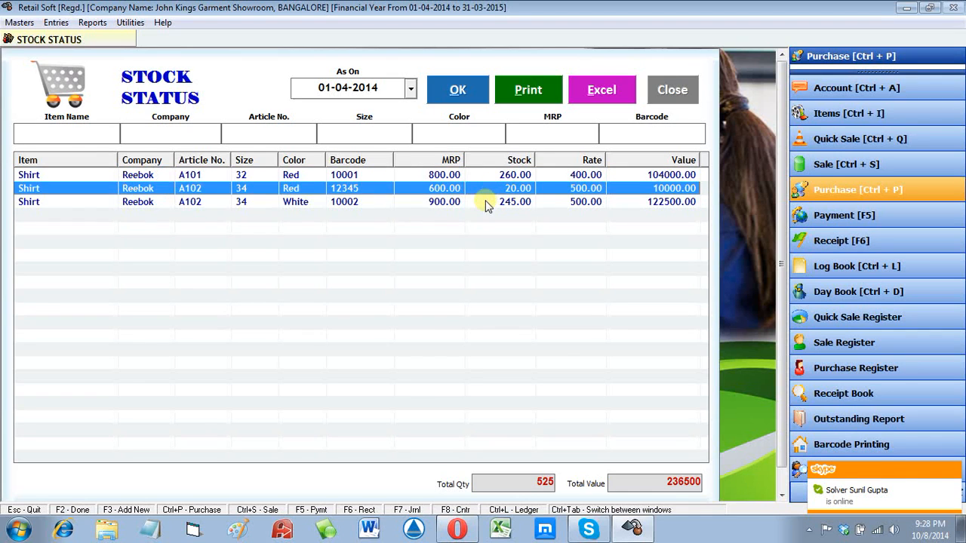
click(489, 200)
key(Escape)
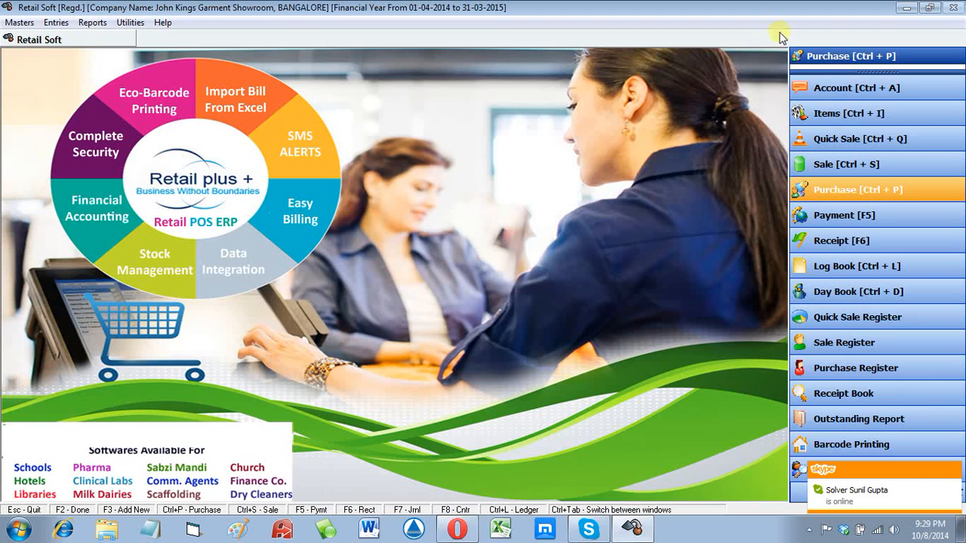
Step: Reload Stock Status and open the Article No. Wise Stock history for Shirt A102, size 34, Red
click(92, 22)
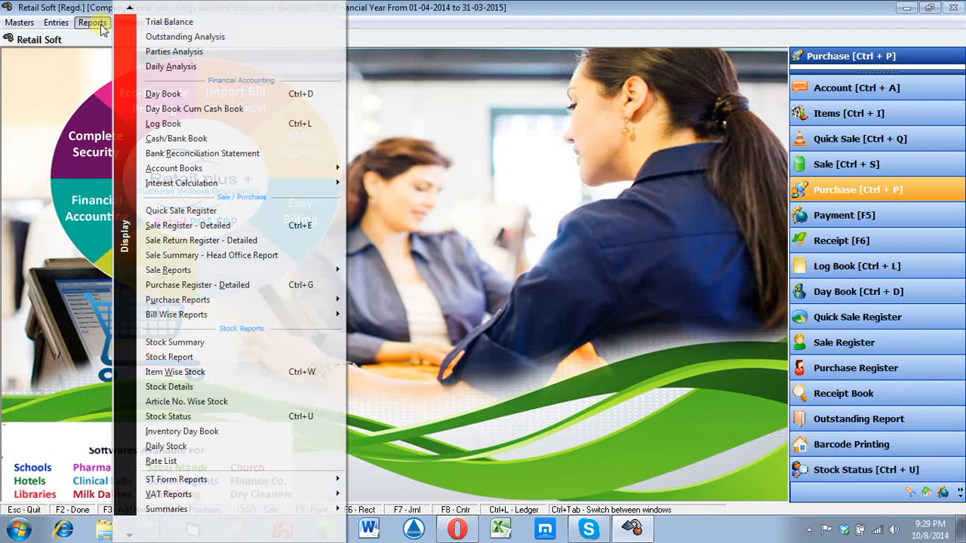
click(134, 414)
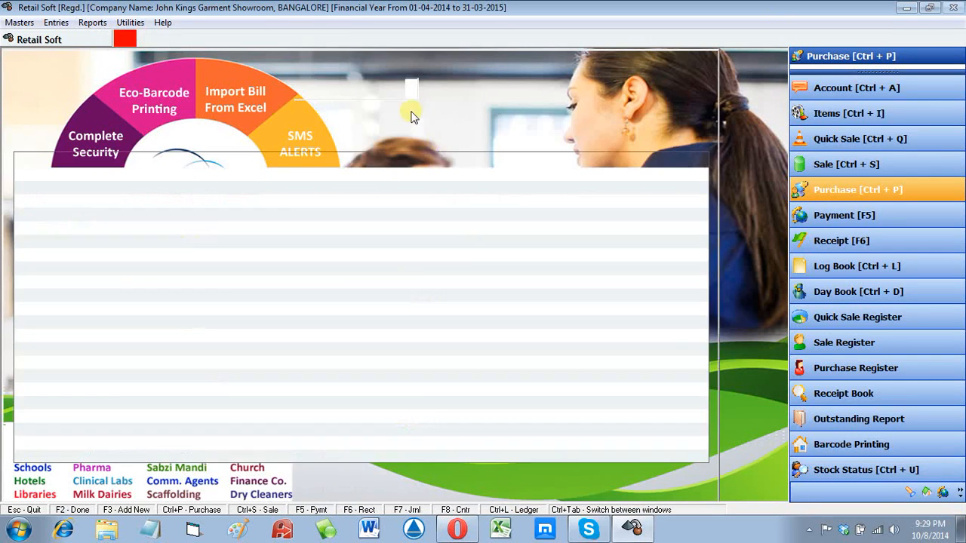
key(Return)
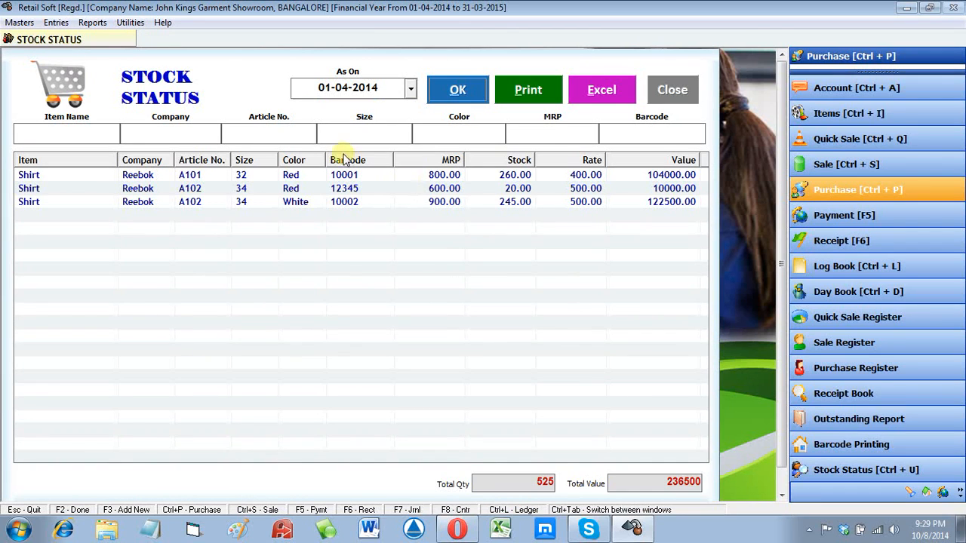
click(368, 189)
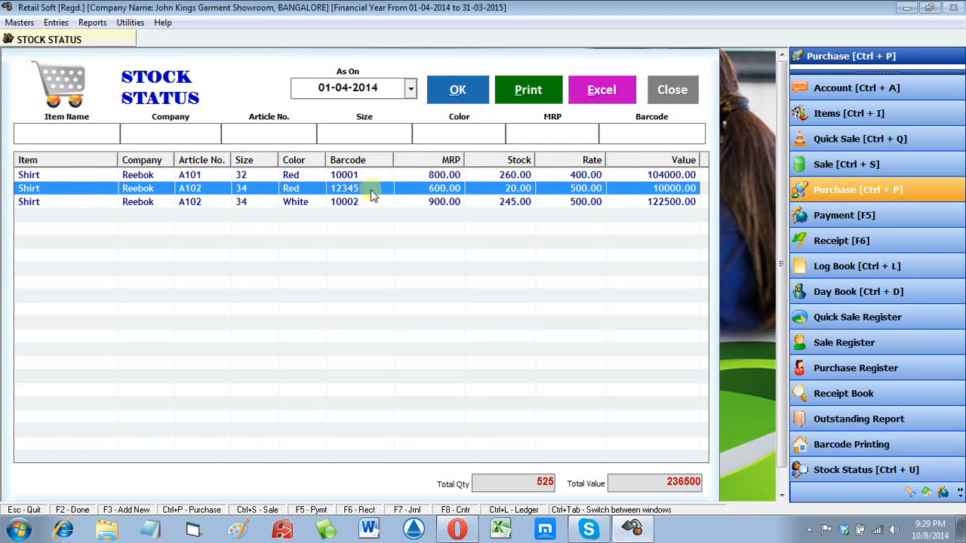
double_click(360, 188)
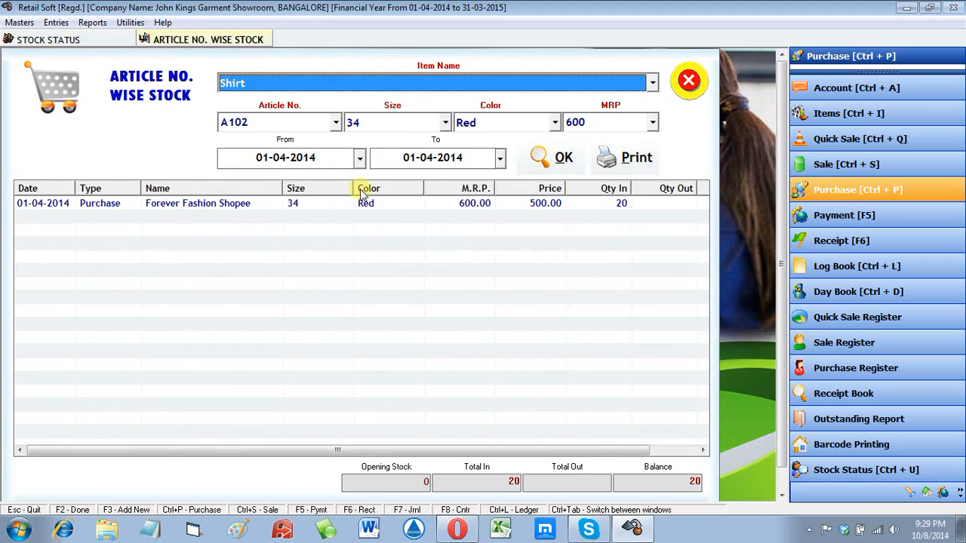
Step: Open the Forever Fashion Shopee purchase bill, then cancel it and close the Purchase and stock history windows unchanged
click(311, 206)
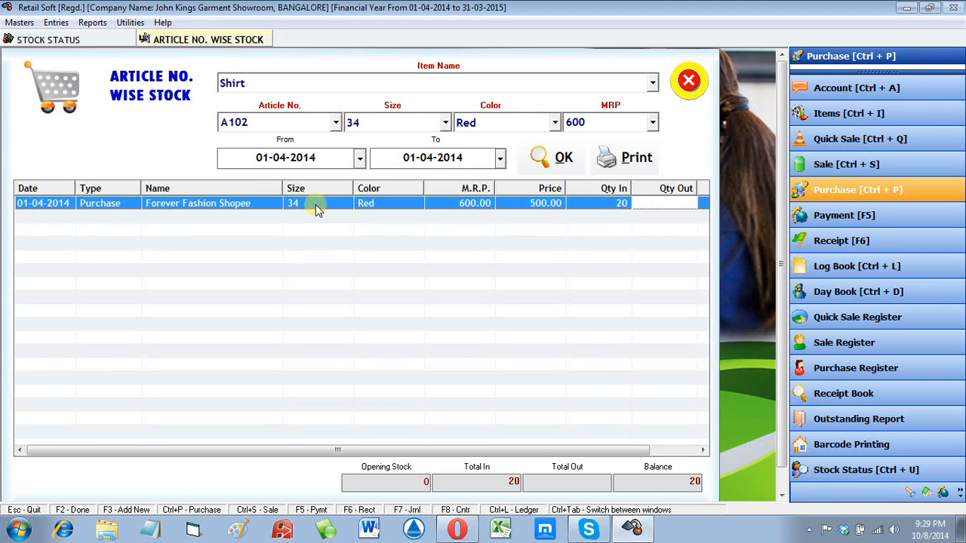
double_click(316, 204)
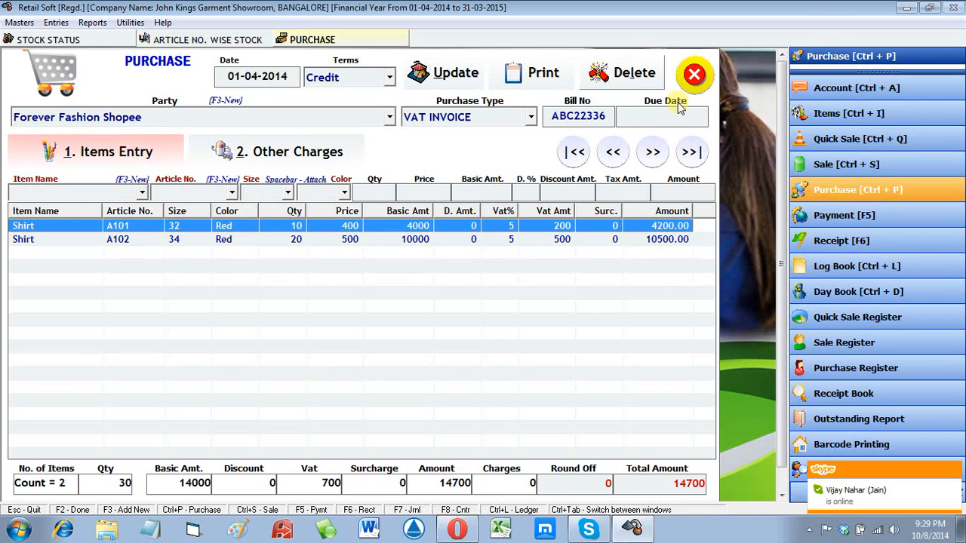
click(693, 74)
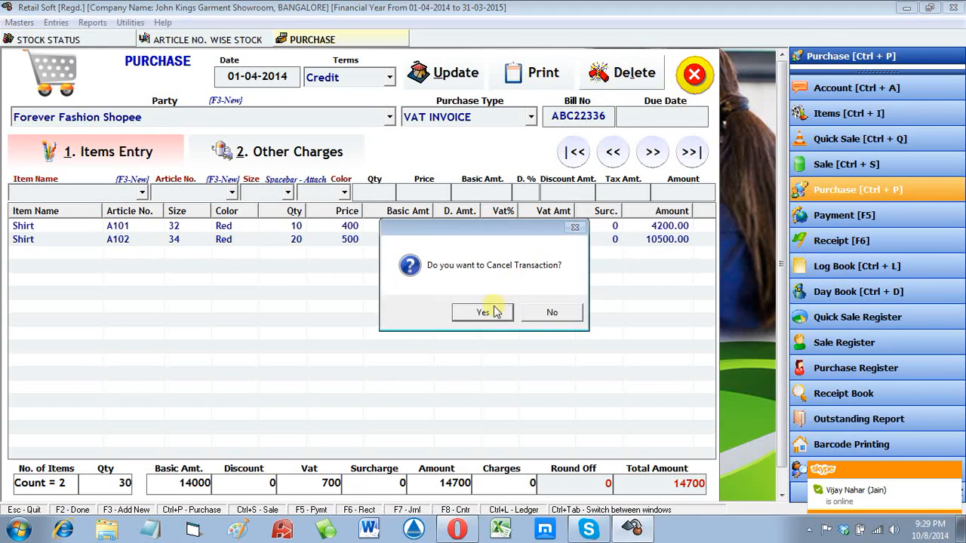
click(483, 312)
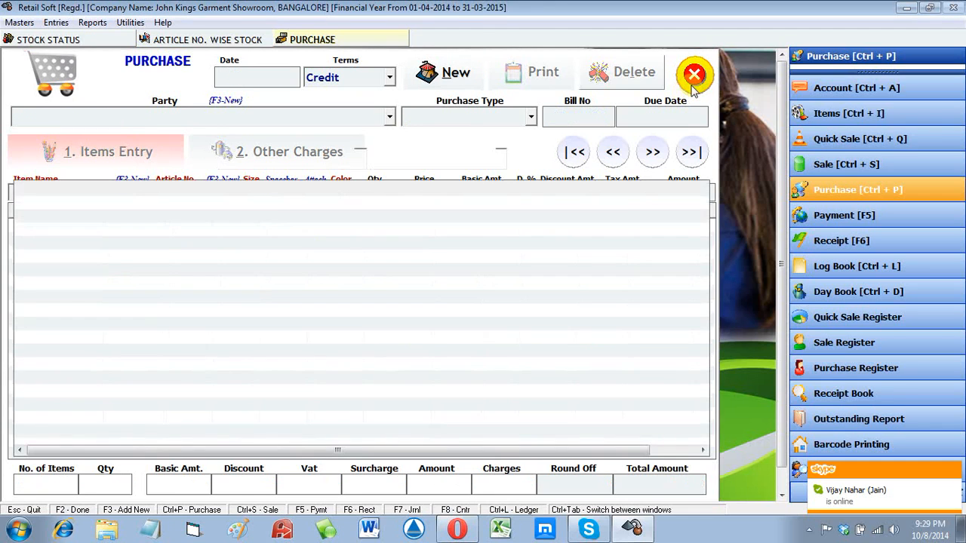
click(693, 74)
click(689, 81)
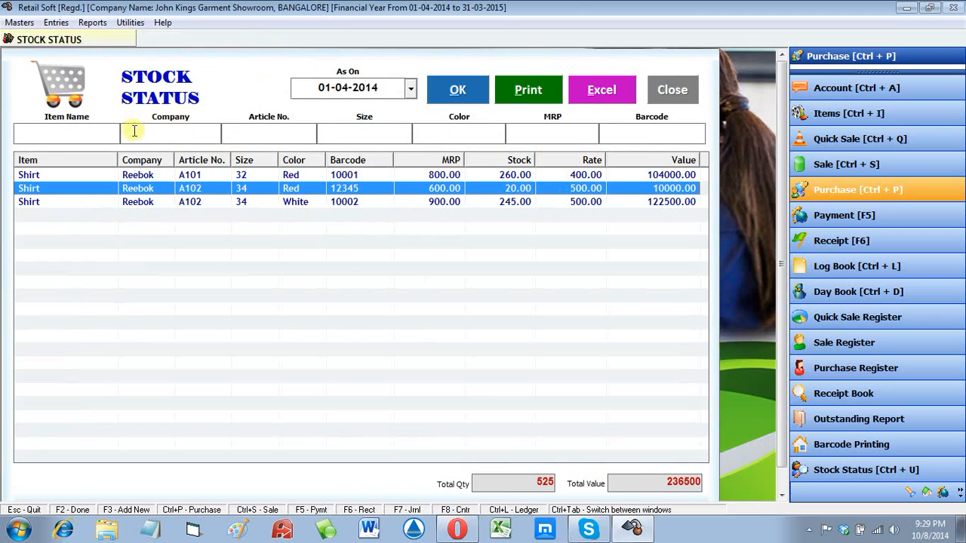
Step: Filter Stock Status by barcode 12345, showing 20 units worth 10000, then close the report
click(283, 128)
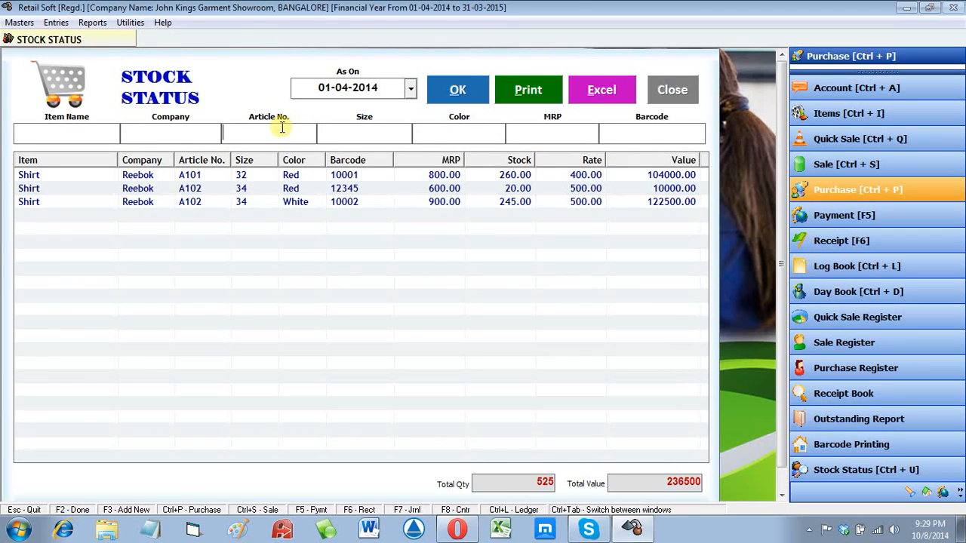
click(92, 136)
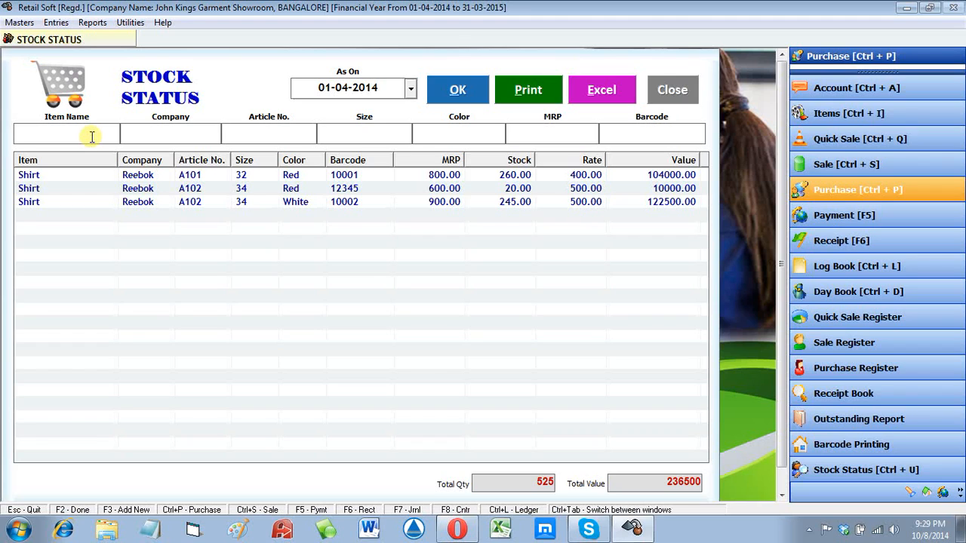
click(166, 135)
click(250, 137)
click(348, 141)
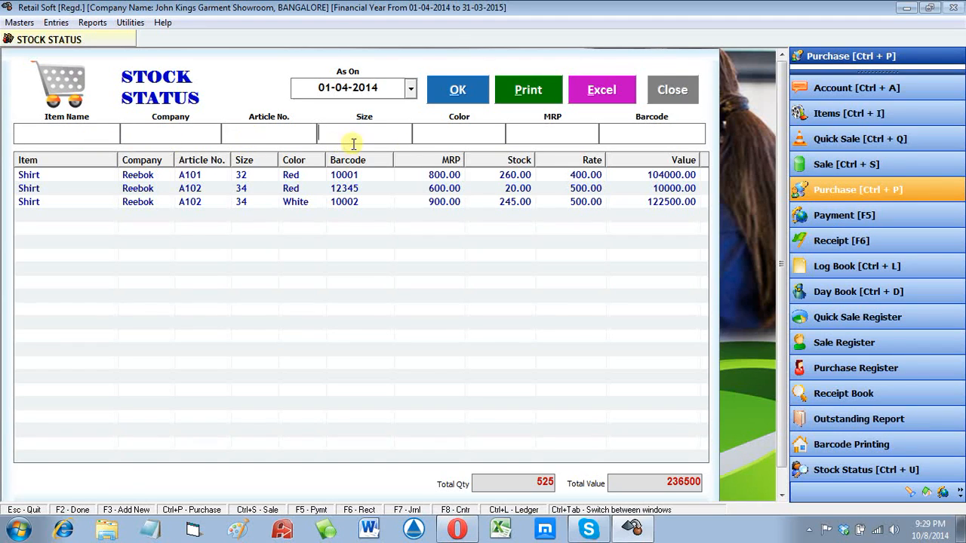
click(553, 131)
click(646, 134)
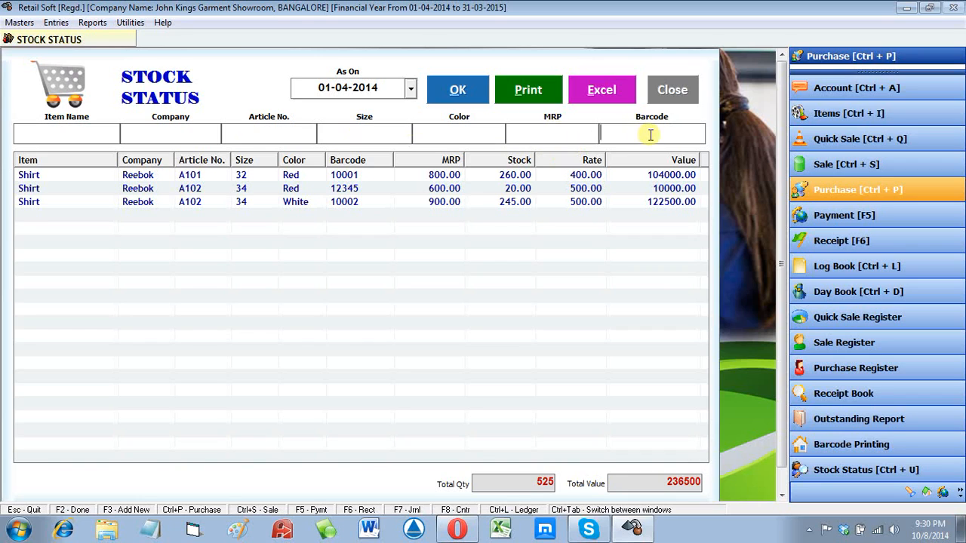
text(12345)
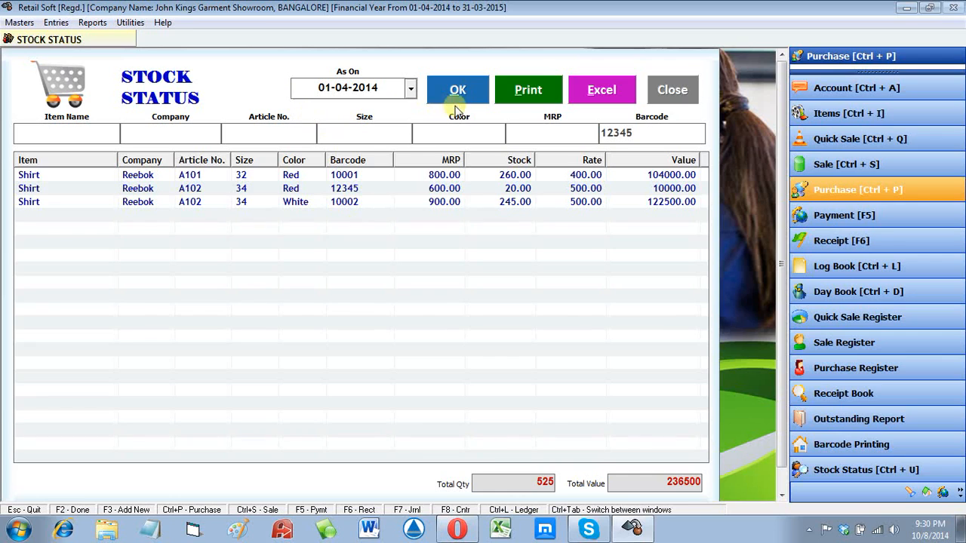
click(458, 91)
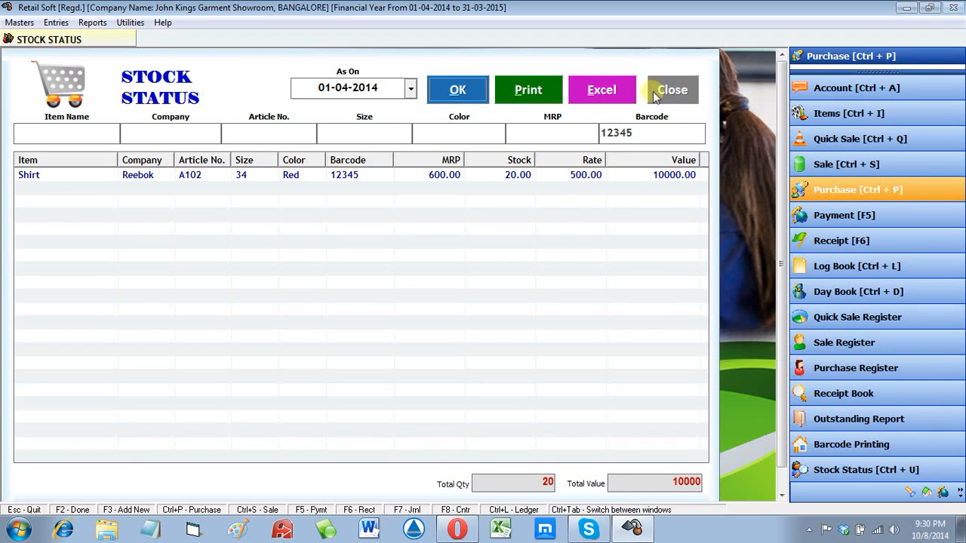
click(684, 89)
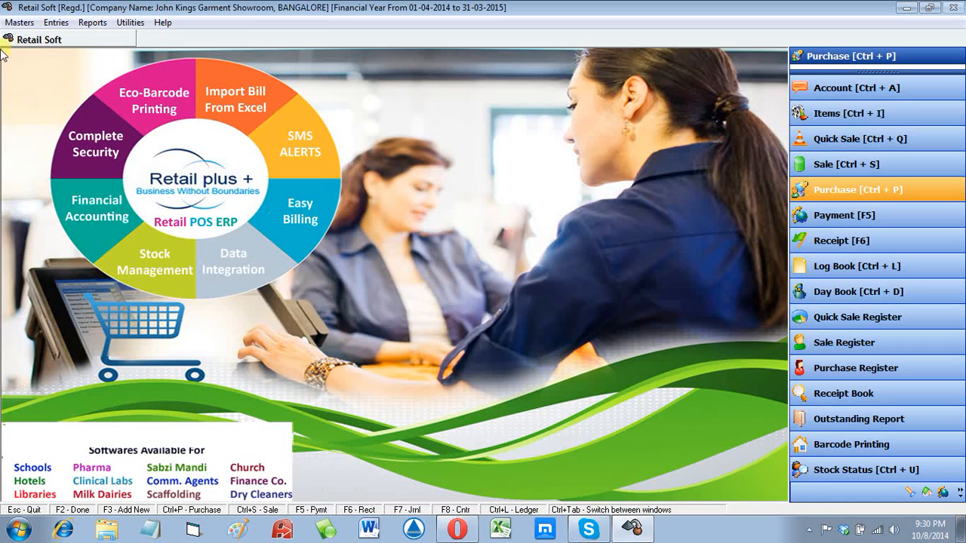
Step: From the Purchase Bills register under Entries, start a new purchase dated 01-04-2014 on Credit terms
click(56, 24)
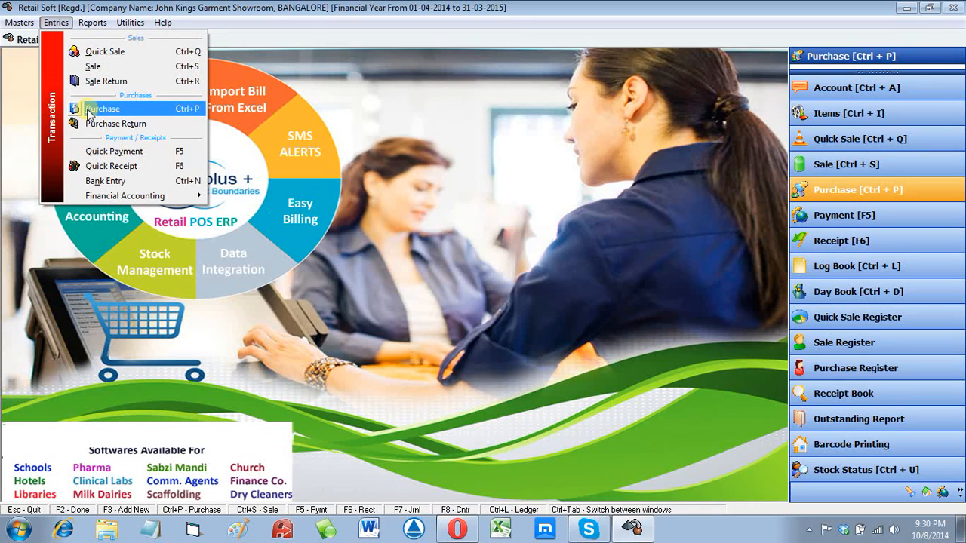
click(89, 110)
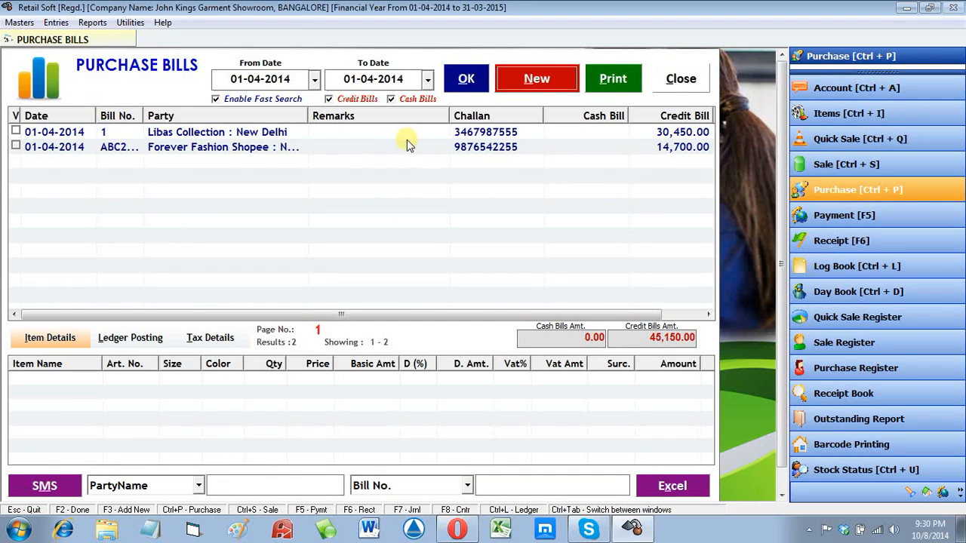
click(528, 87)
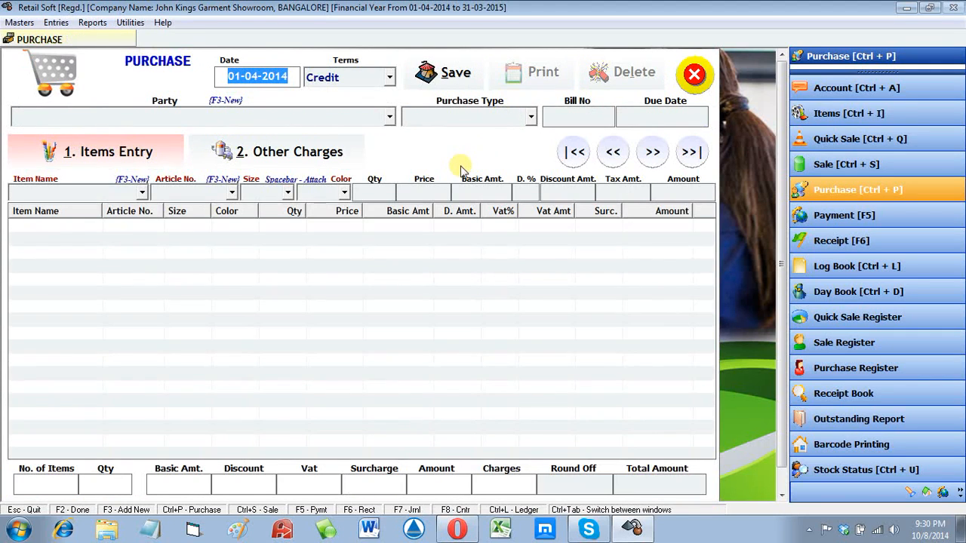
Step: Set the purchase party to Forever Fashion Shopee and the purchase type to VAT INVOICE
key(Return)
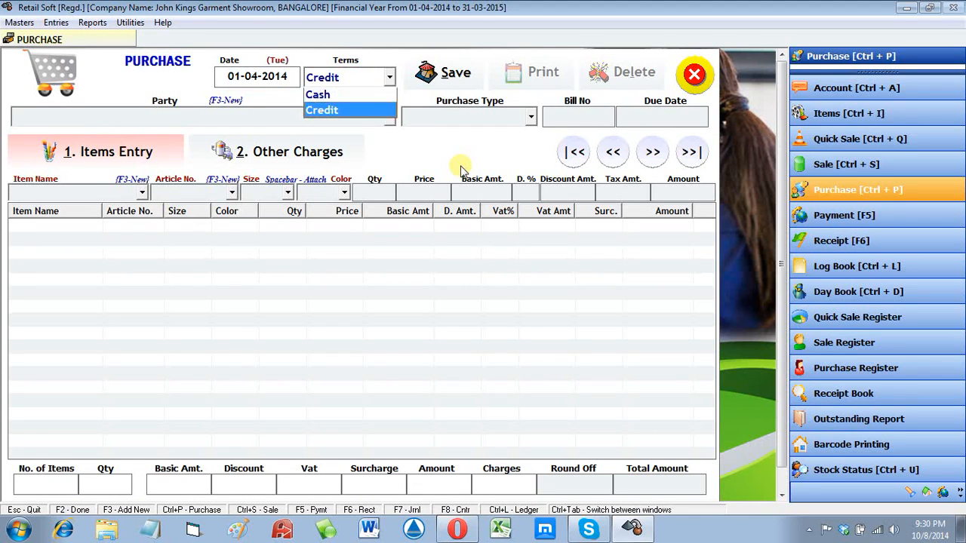
key(Return)
key(Down)
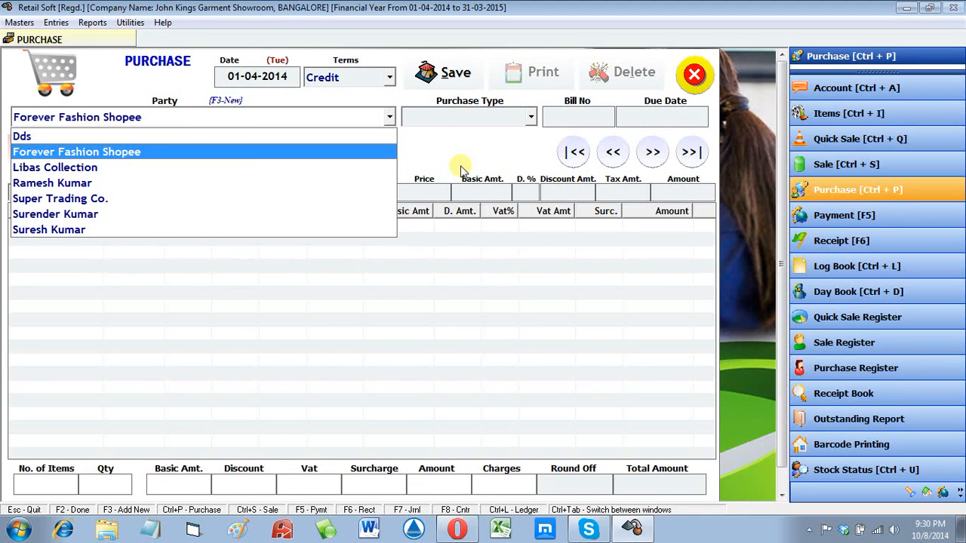
key(Return)
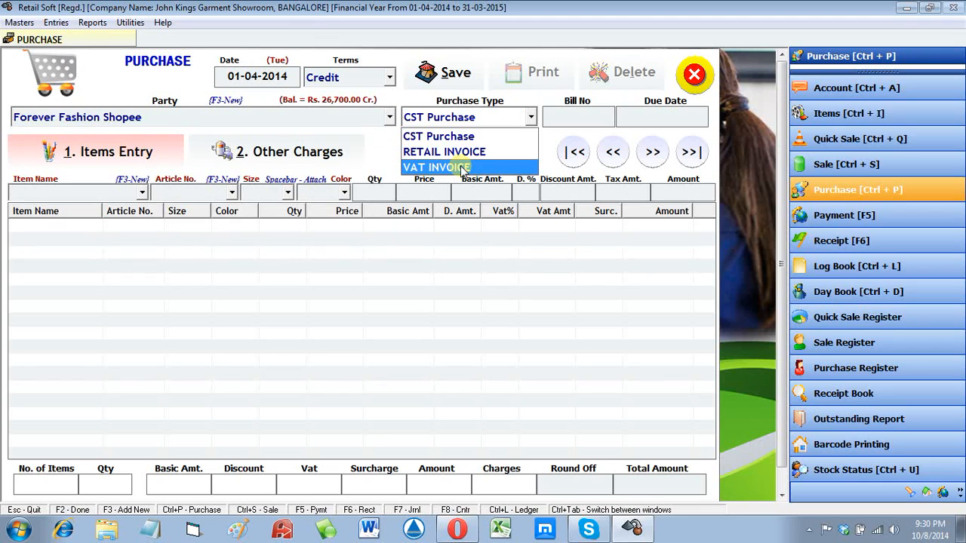
click(462, 168)
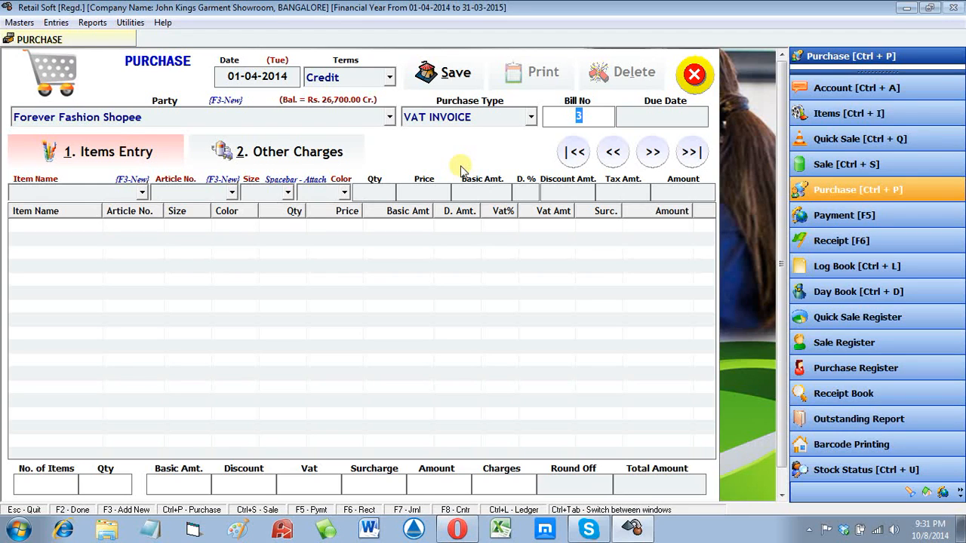
Step: Enter bill number ABC2233 and bring up the Excel Data Import Utility with Ctrl+E
text(bd)
key(BackSpace)
key(BackSpace)
text(abd)
key(BackSpace)
key(BackSpace)
key(BackSpace)
text(ABC2233)
key(ctrl+e)
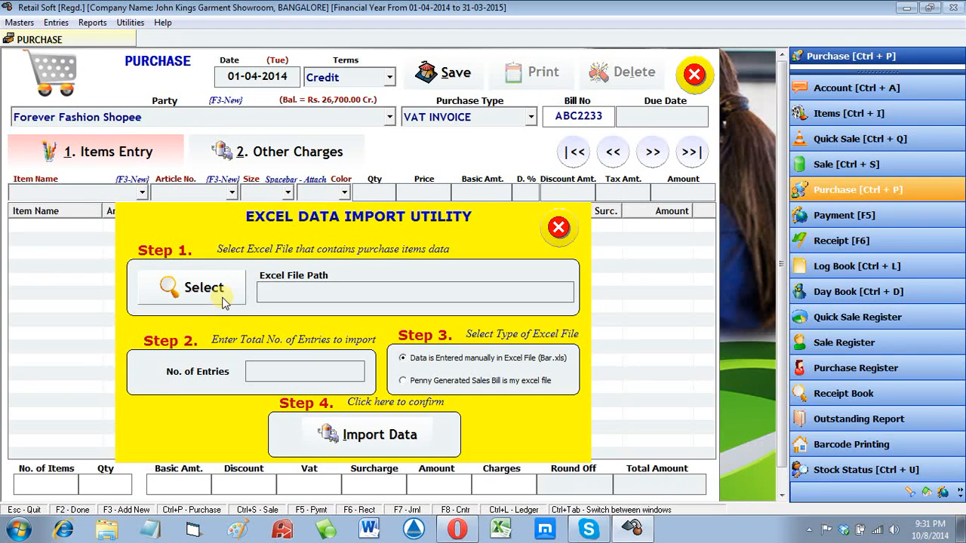
Step: Choose D:\Retail Soft\Bar.xls as the Excel file of purchase items to import
click(223, 301)
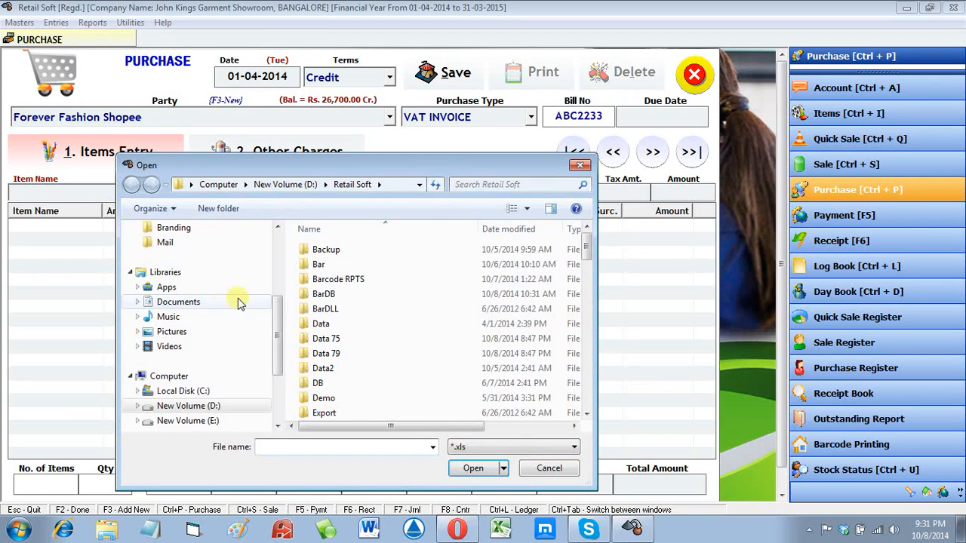
double_click(346, 325)
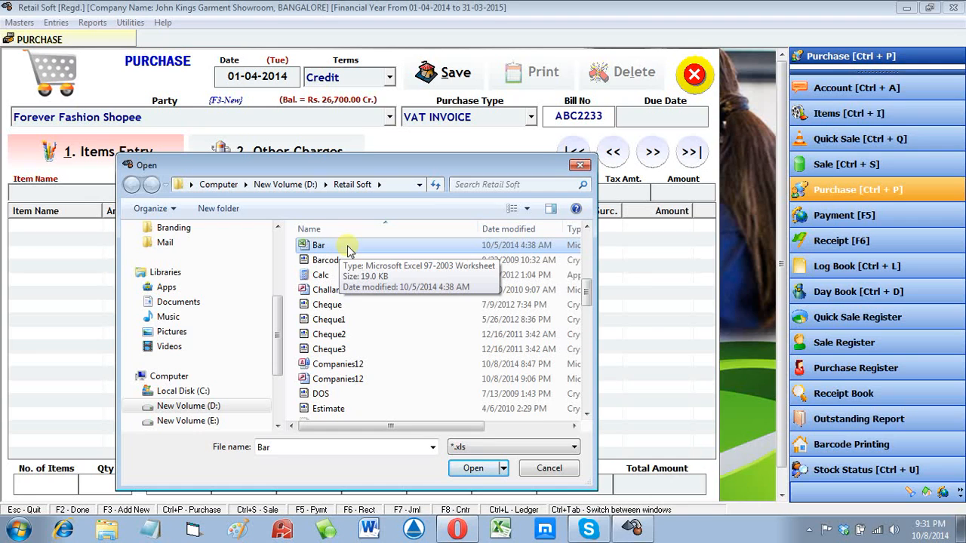
click(483, 468)
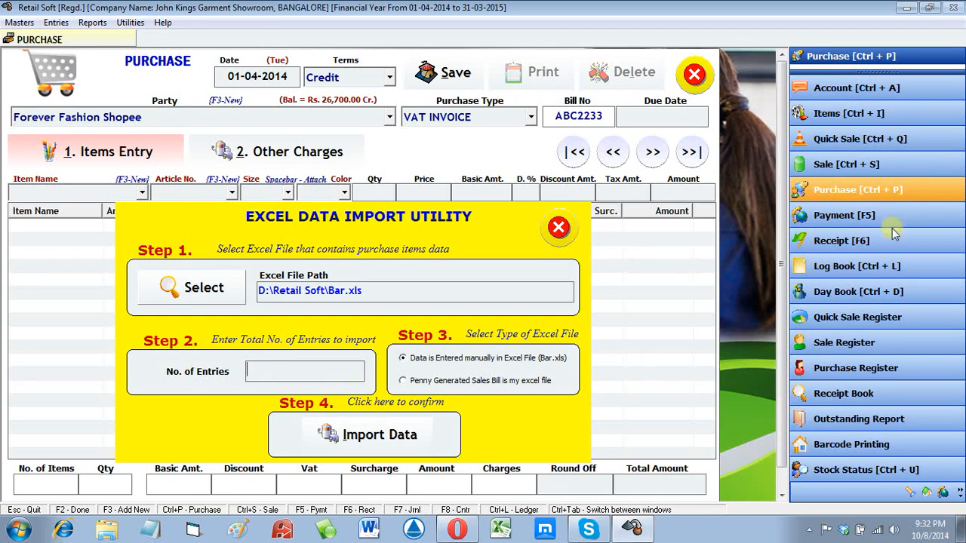
Step: Minimize Retail Soft, open its shortcut's file location in D:\Retail Soft, and select the Bar Excel file
click(903, 9)
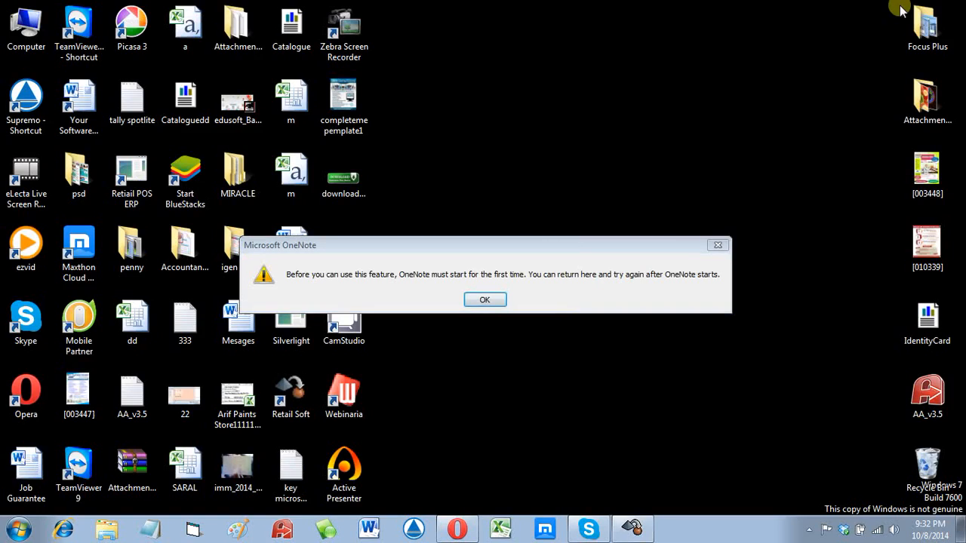
click(483, 300)
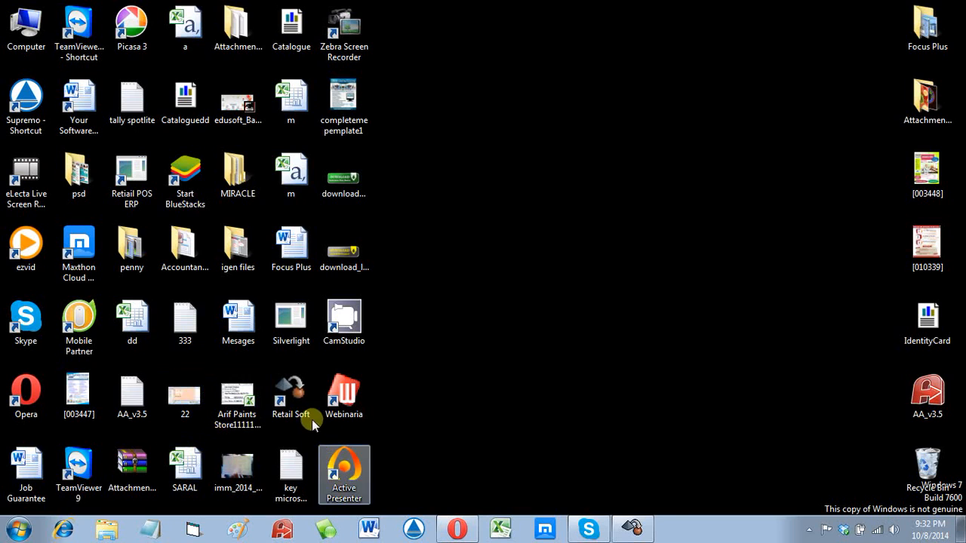
double_click(273, 404)
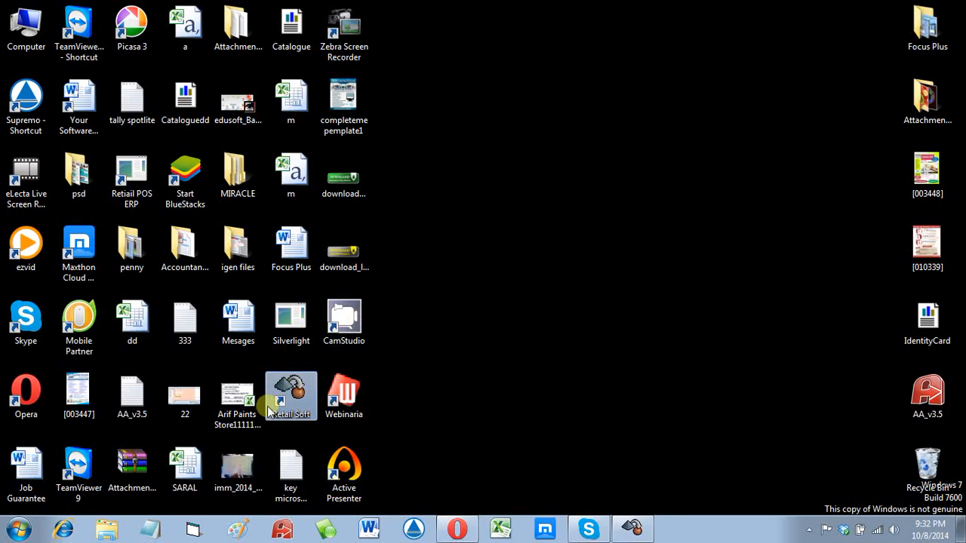
right_click(271, 406)
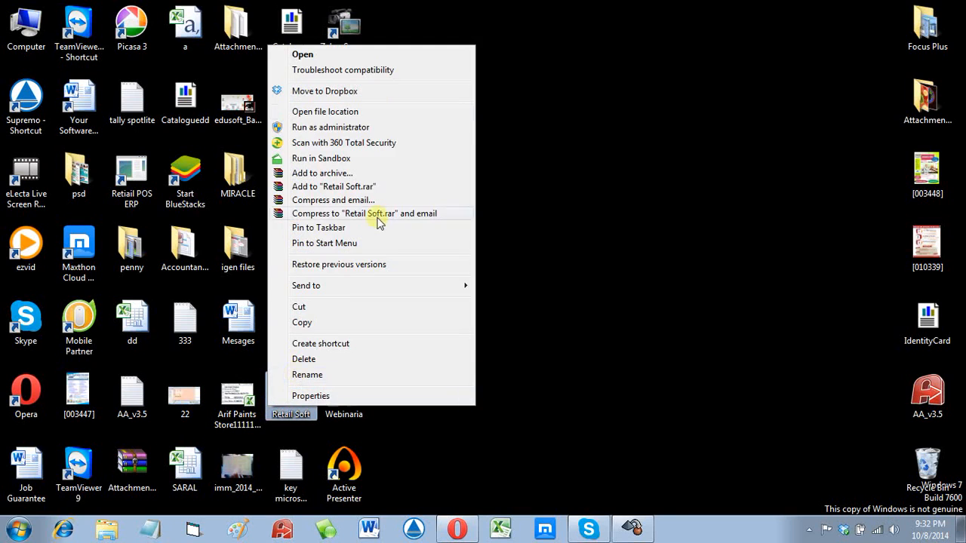
click(357, 114)
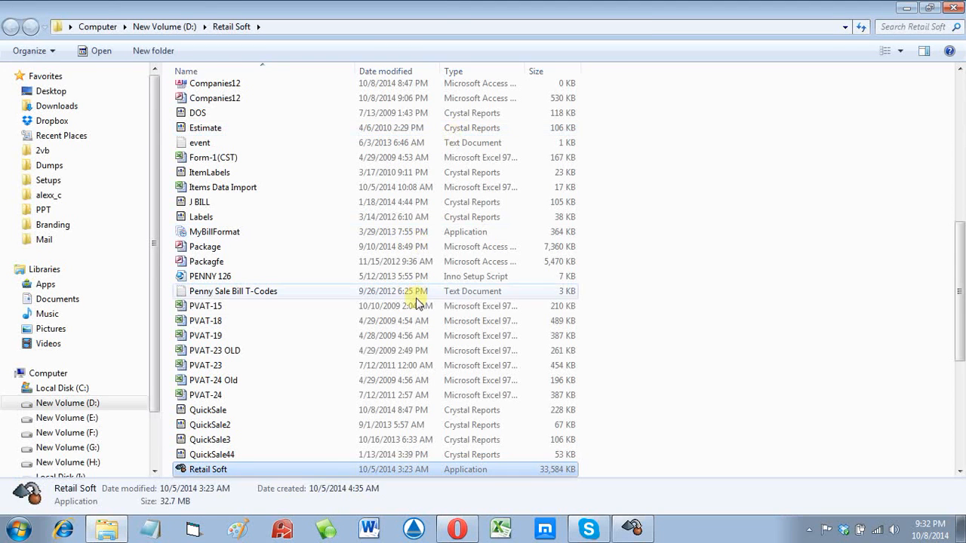
click(415, 308)
key(Home)
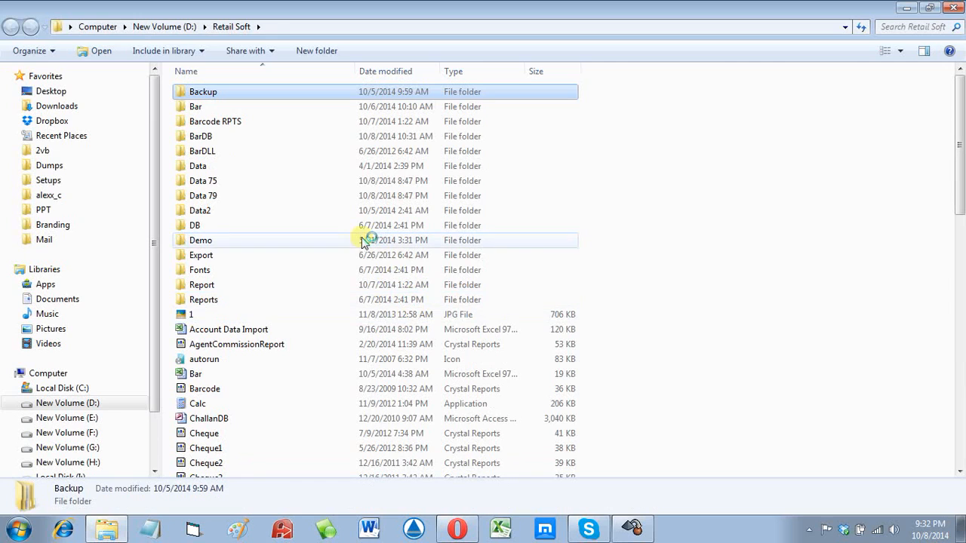
click(344, 357)
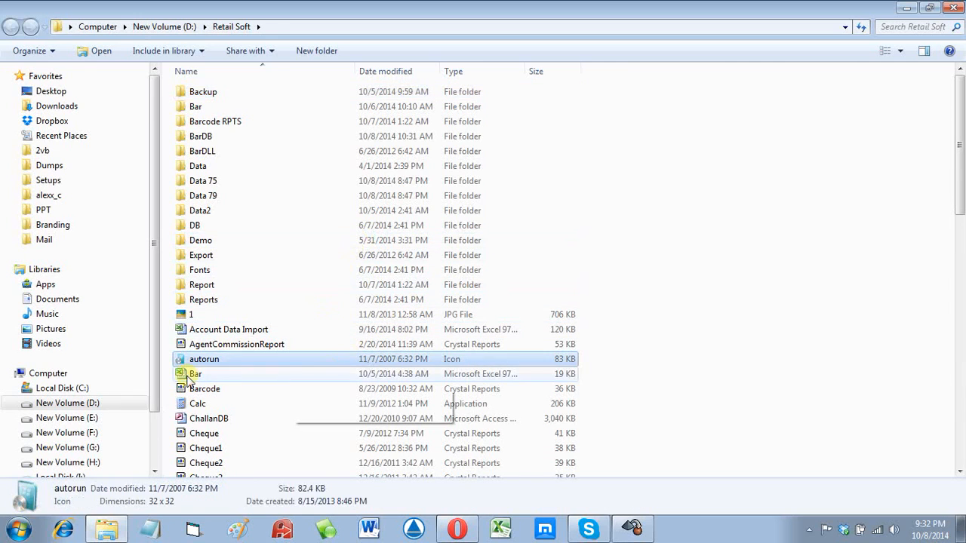
click(325, 375)
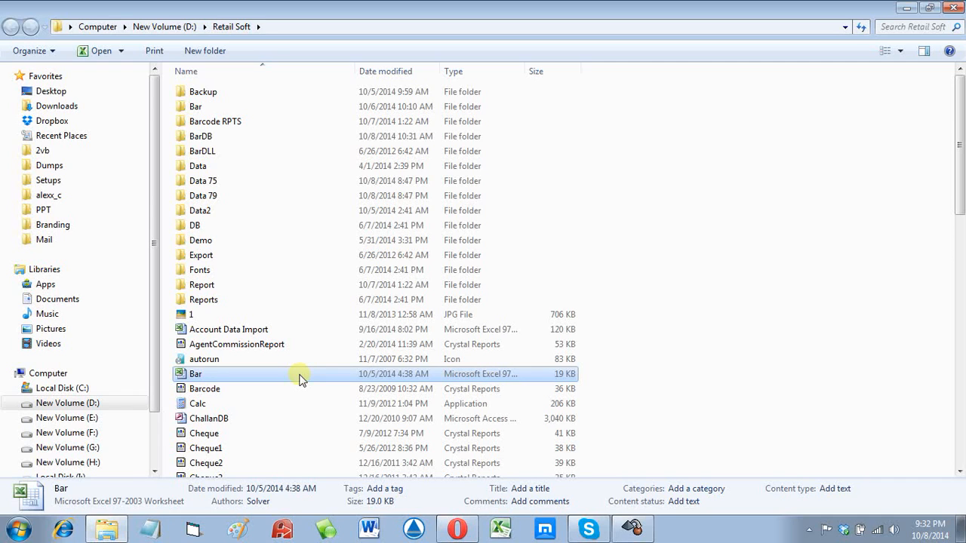
Step: Open Bar.xls in Excel and dismiss the Office activation notice
double_click(300, 375)
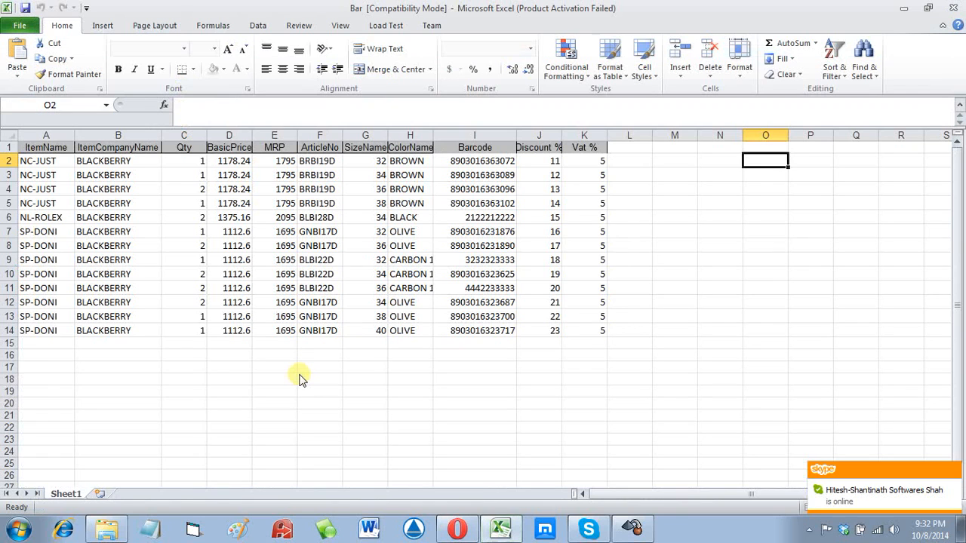
click(235, 289)
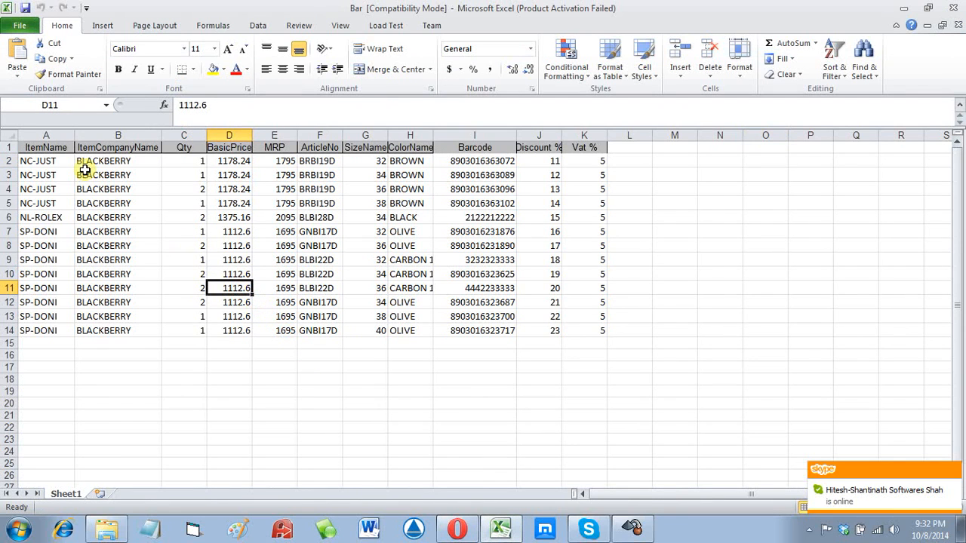
scroll(132, 222, up, 3)
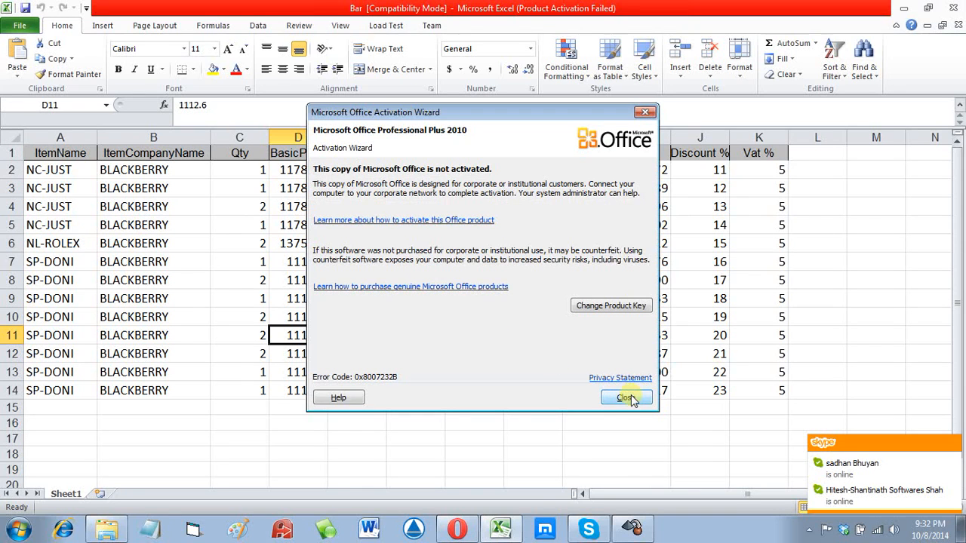
click(622, 396)
scroll(539, 408, up, 1)
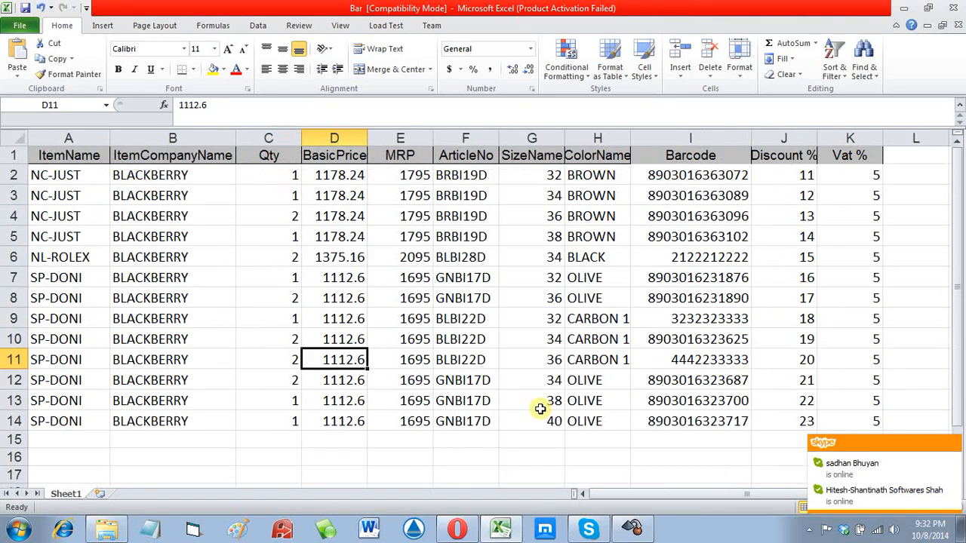
Step: Review the A1:K1 headings and company names in B2:B14, then close the Bar workbook
click(76, 159)
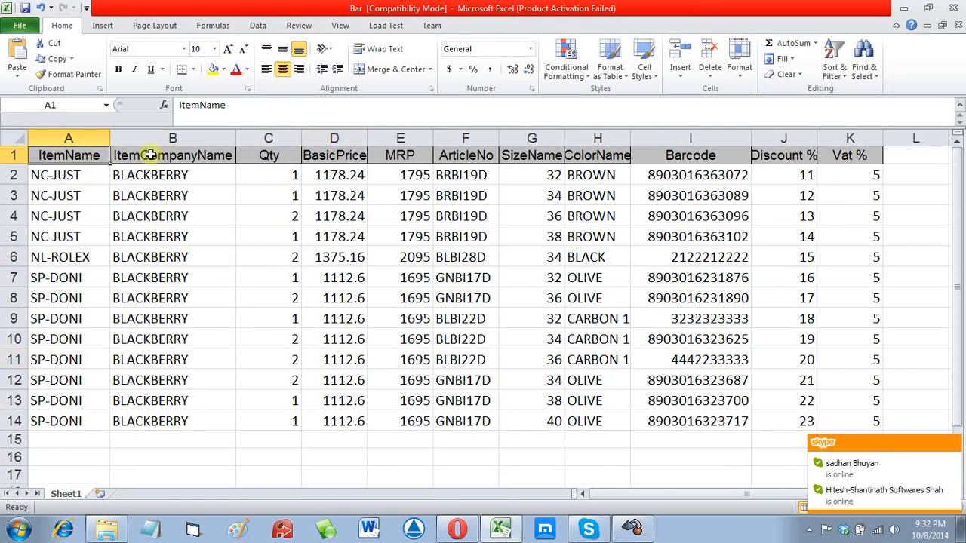
click(192, 156)
click(335, 155)
click(400, 155)
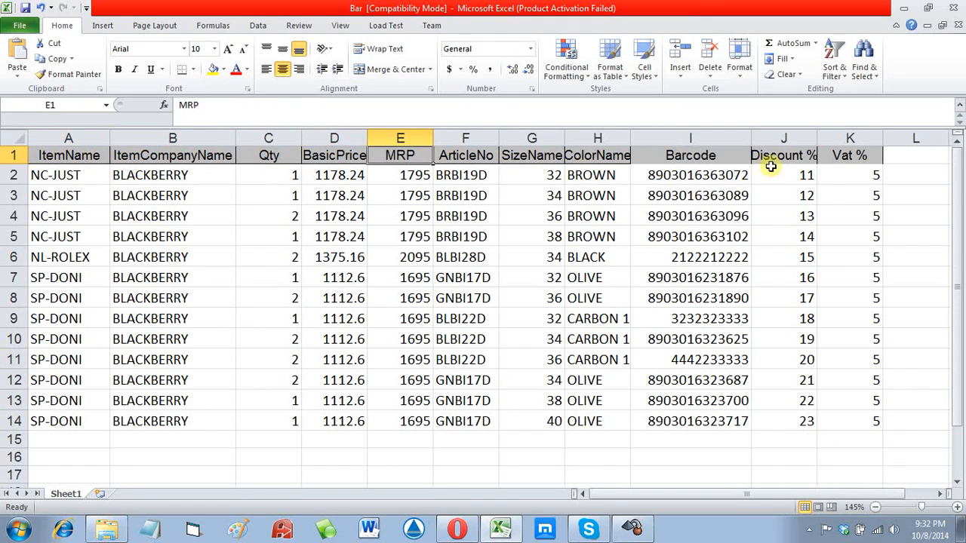
drag(866, 156, 57, 155)
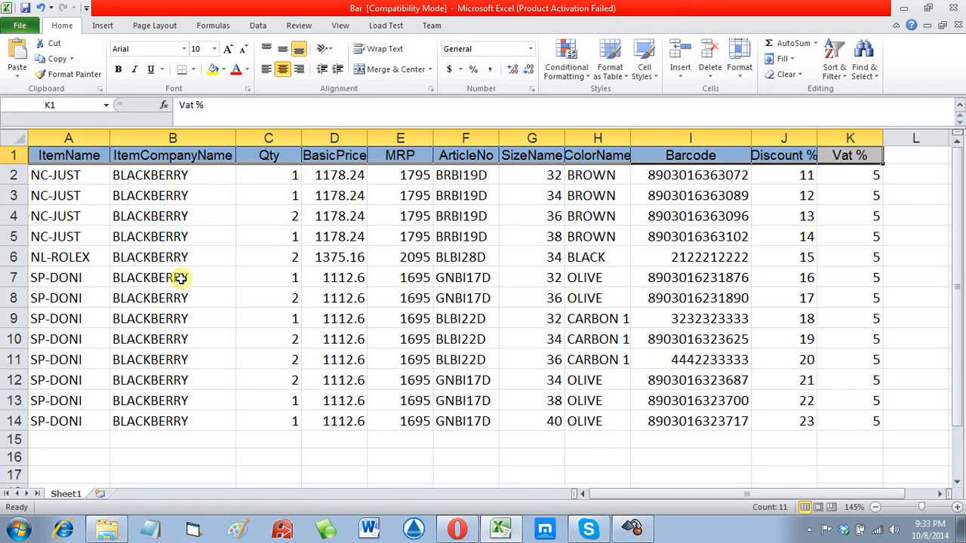
click(208, 321)
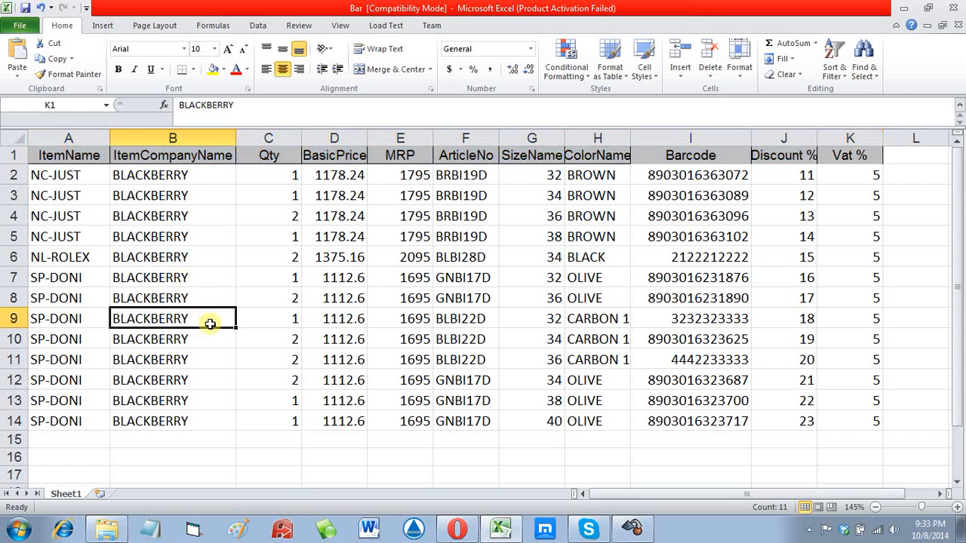
click(178, 182)
drag(179, 188, 161, 417)
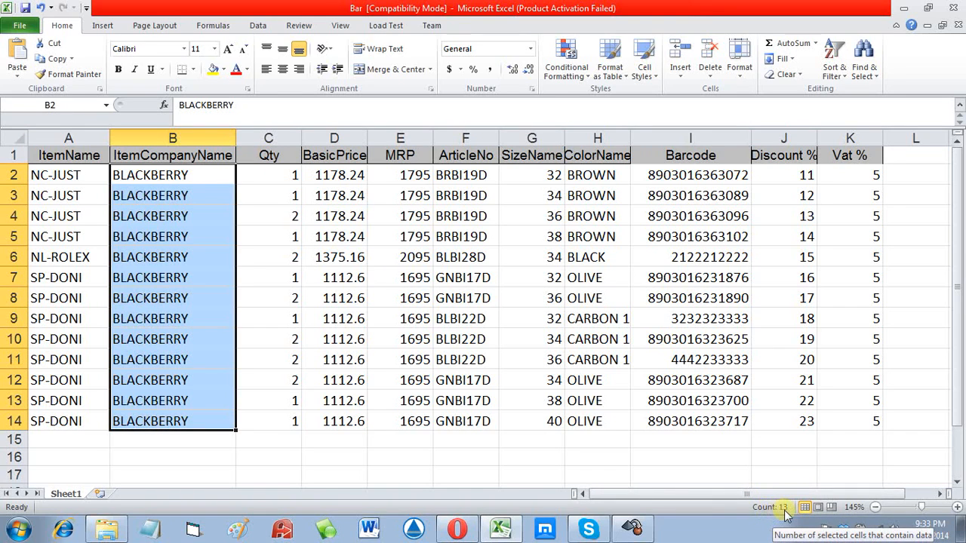
click(953, 9)
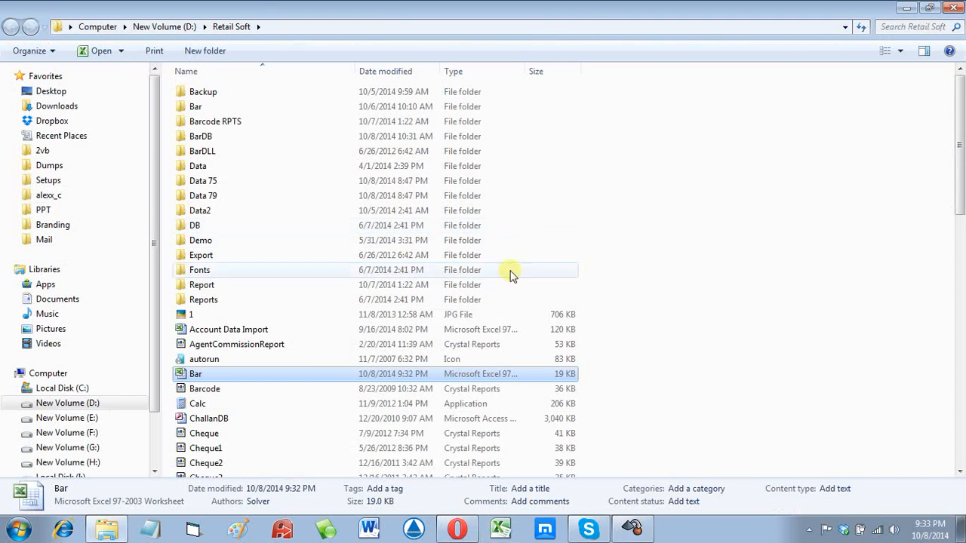
Step: Close the Explorer window and import all 13 of 13 records from Bar.xls into the purchase
click(957, 7)
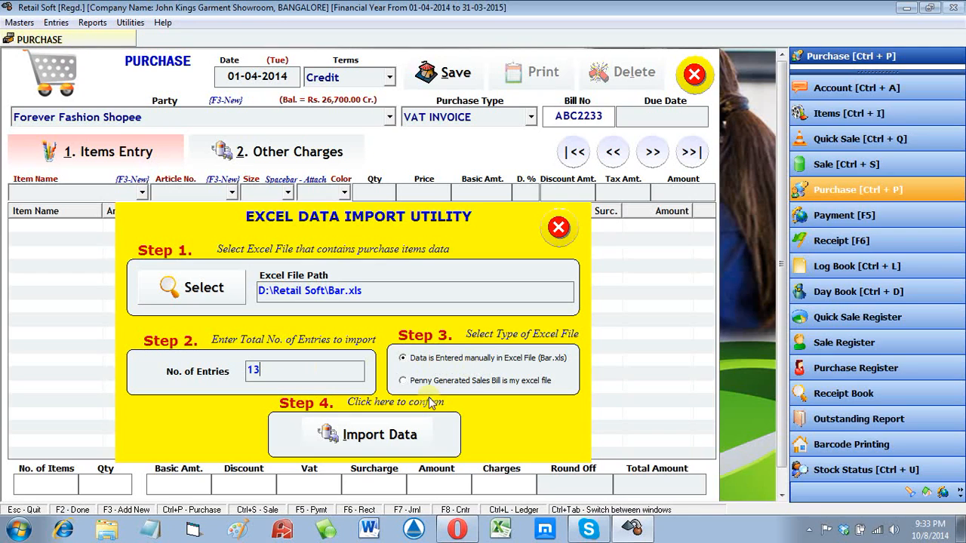
click(387, 438)
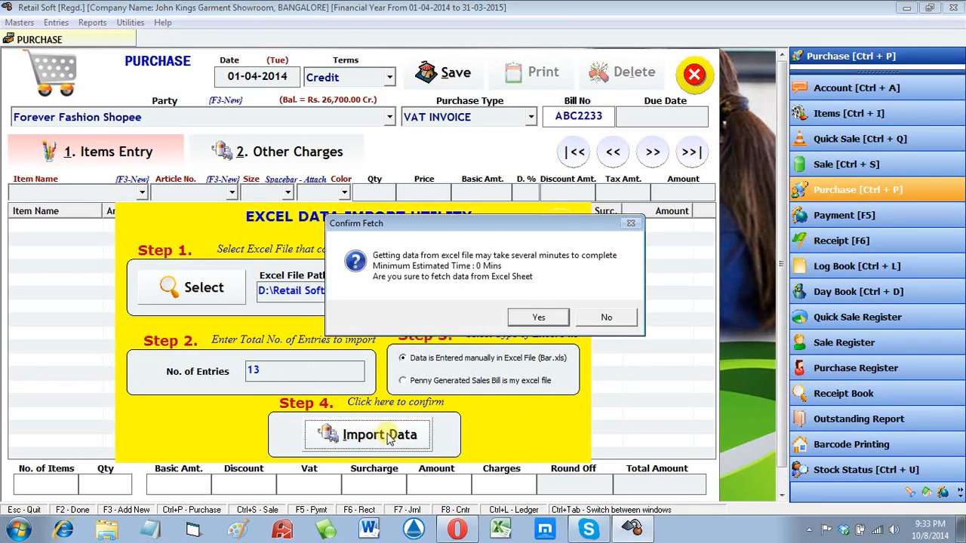
click(538, 318)
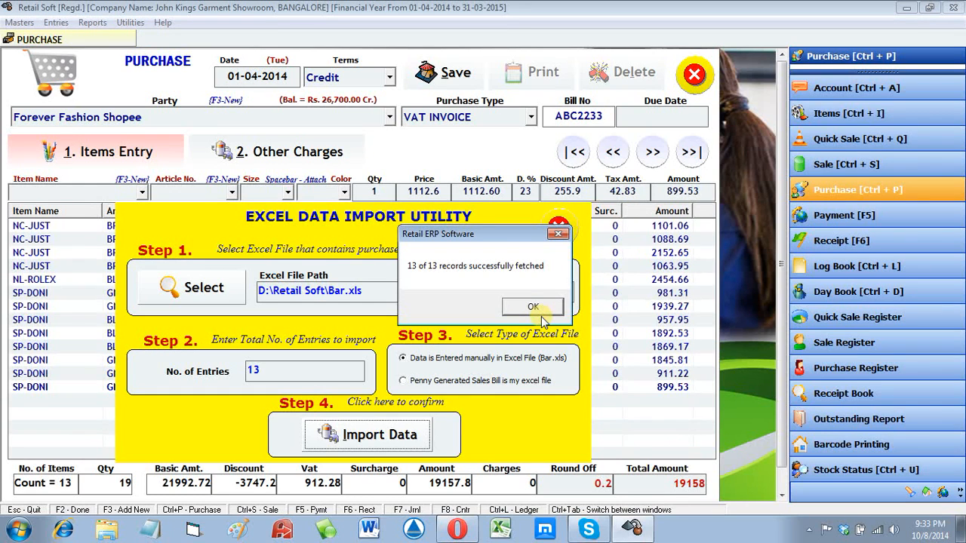
click(540, 311)
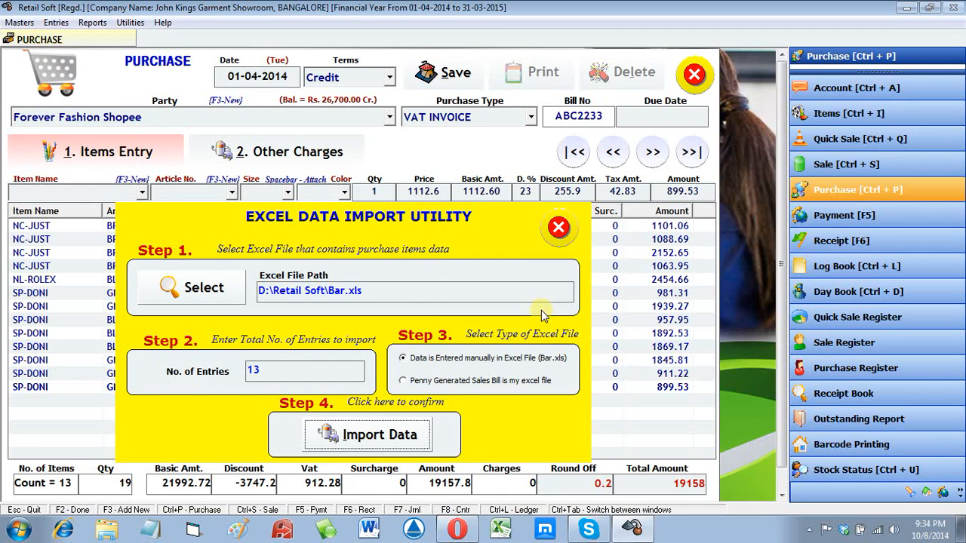
Step: Close the import utility and check the imported BLBI22D, GNBI17D and SP-DONI item rows
click(559, 227)
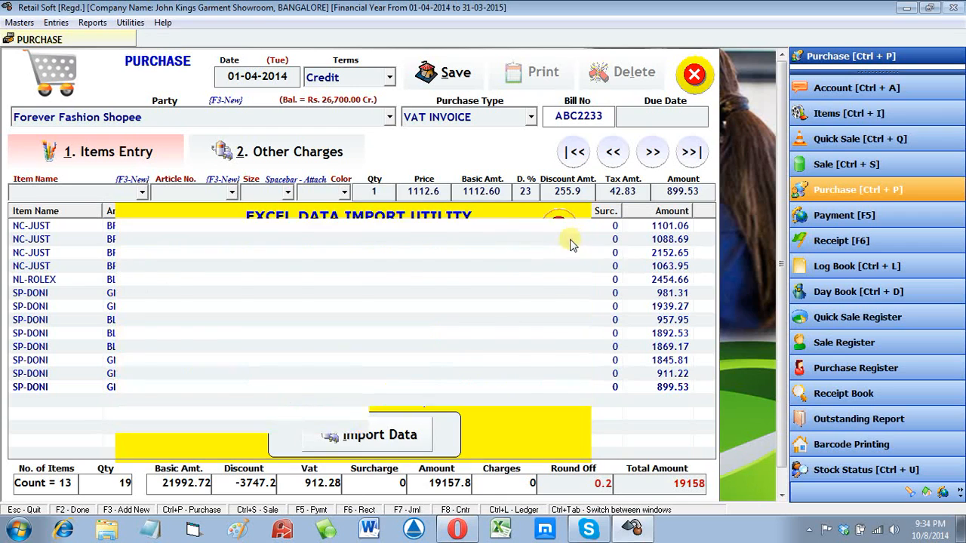
click(438, 332)
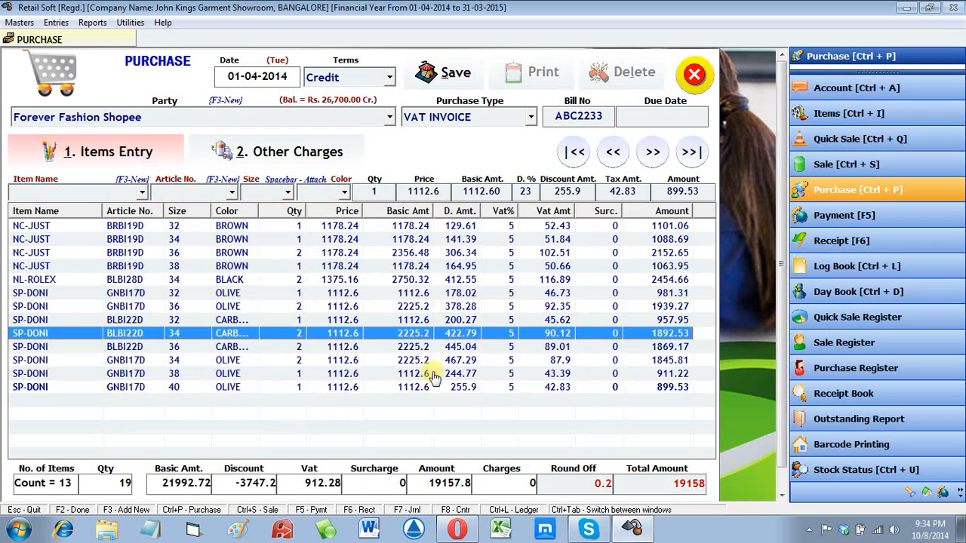
click(434, 373)
click(427, 387)
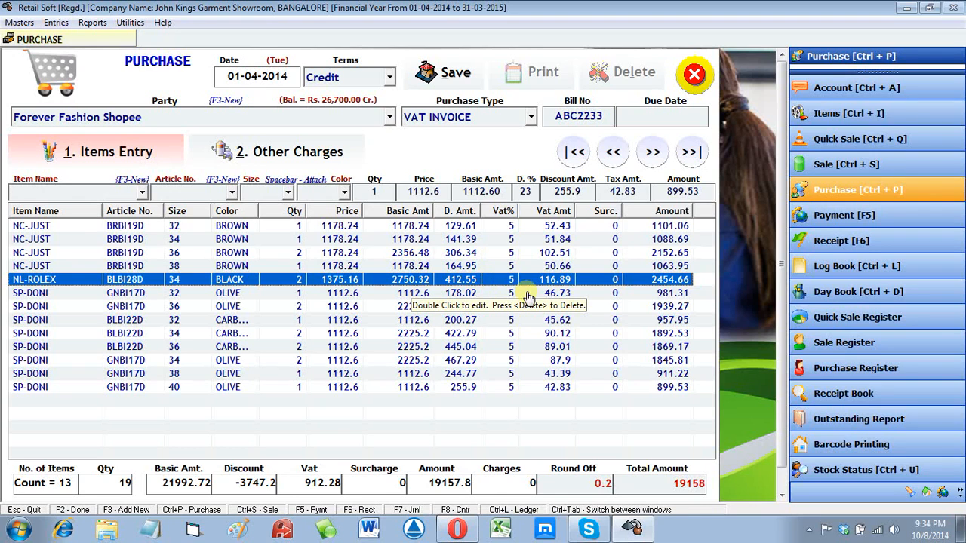
click(550, 306)
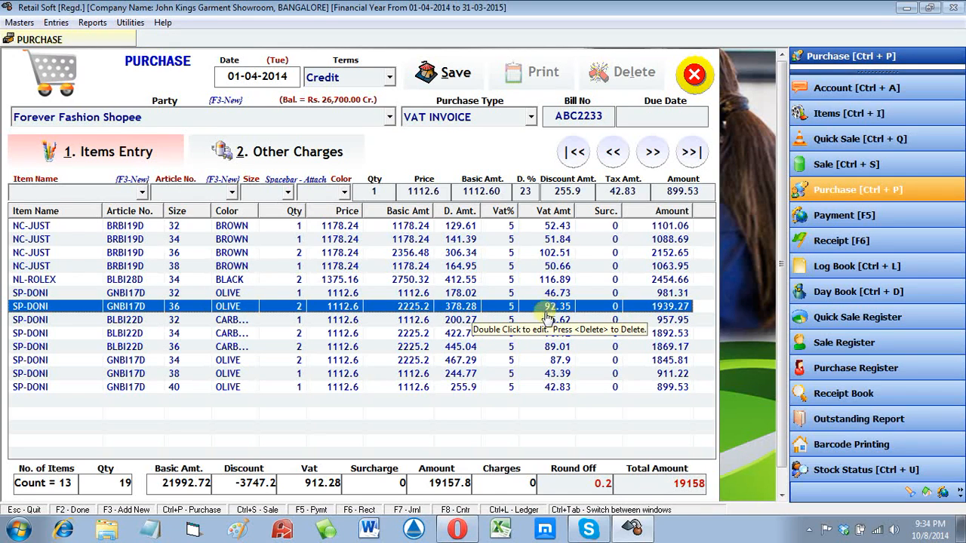
click(543, 321)
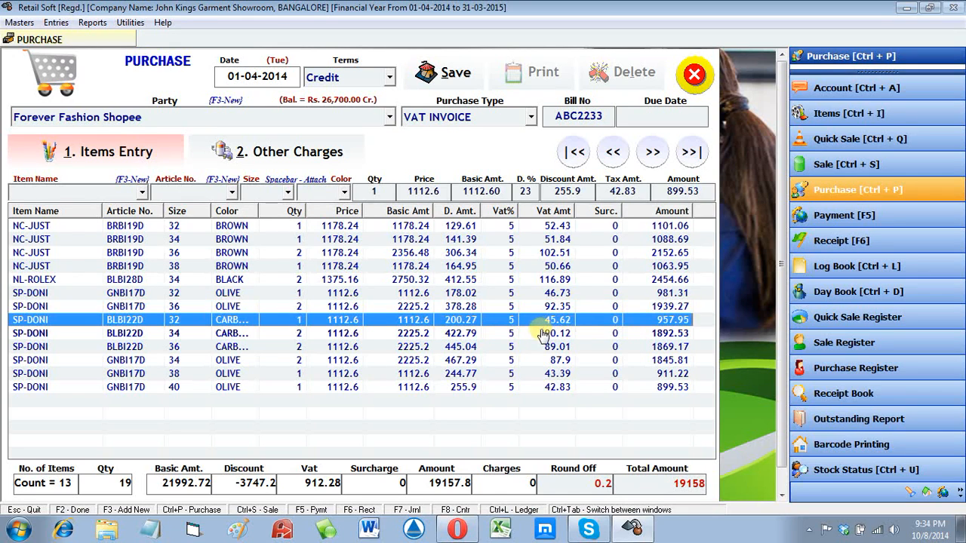
click(544, 334)
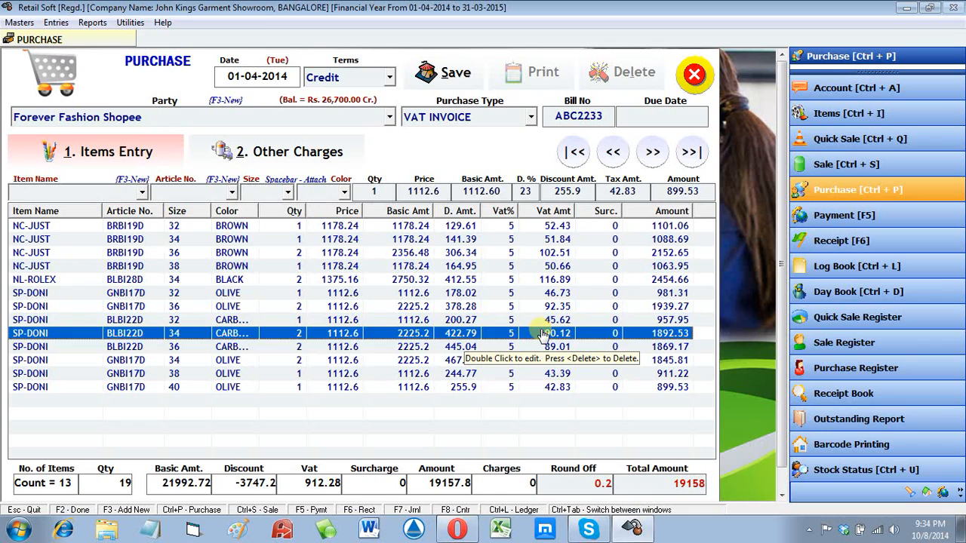
Step: Save the 19158 purchase bill and acknowledge the Purchase Transaction Saved message
click(601, 438)
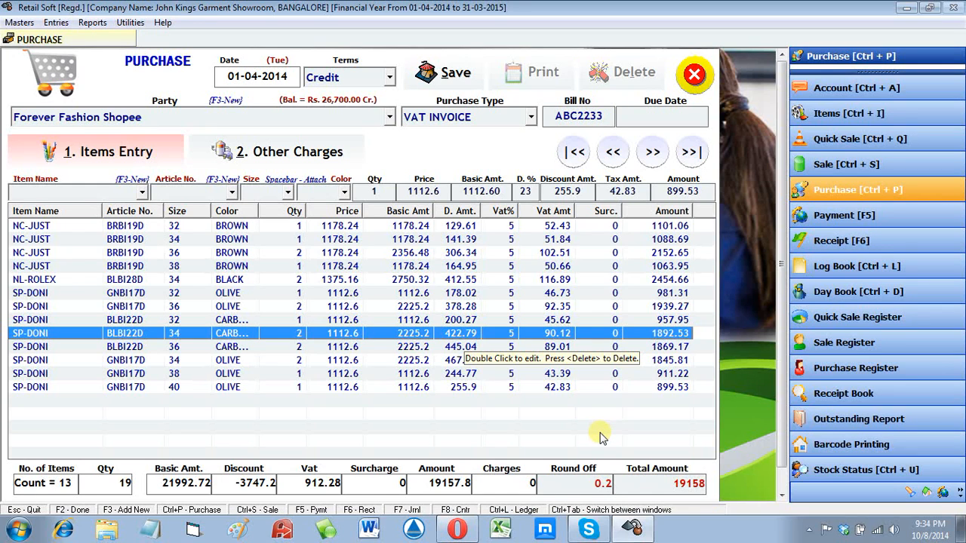
click(456, 69)
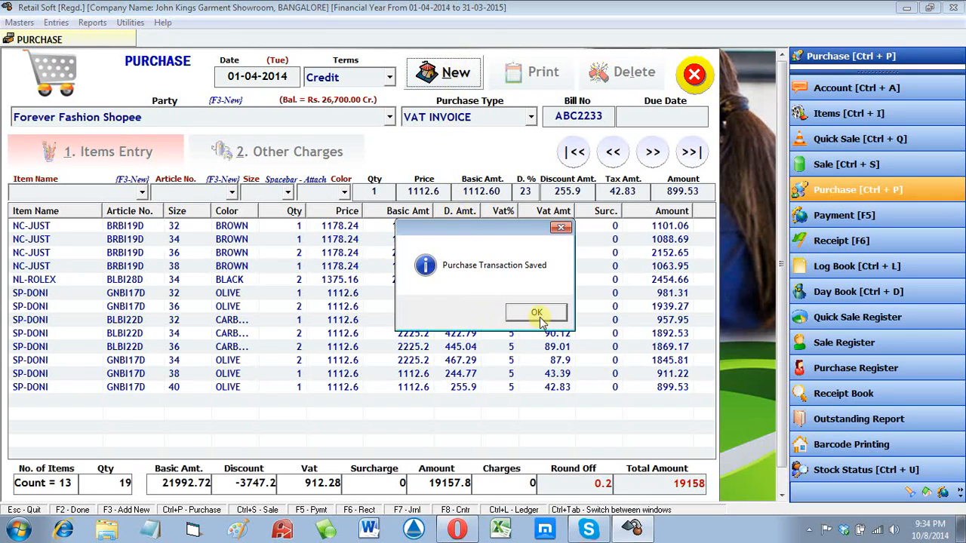
click(540, 315)
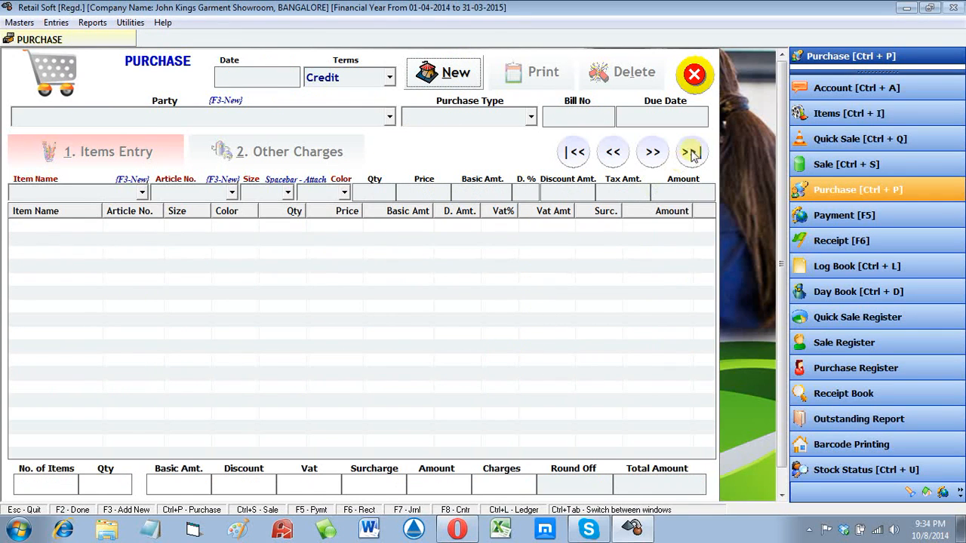
Step: Close the purchase form and review Forever Fashion Shopee's Log Book: purchases 14,700 and 19,158, balance 45,858.00 Cr
click(698, 82)
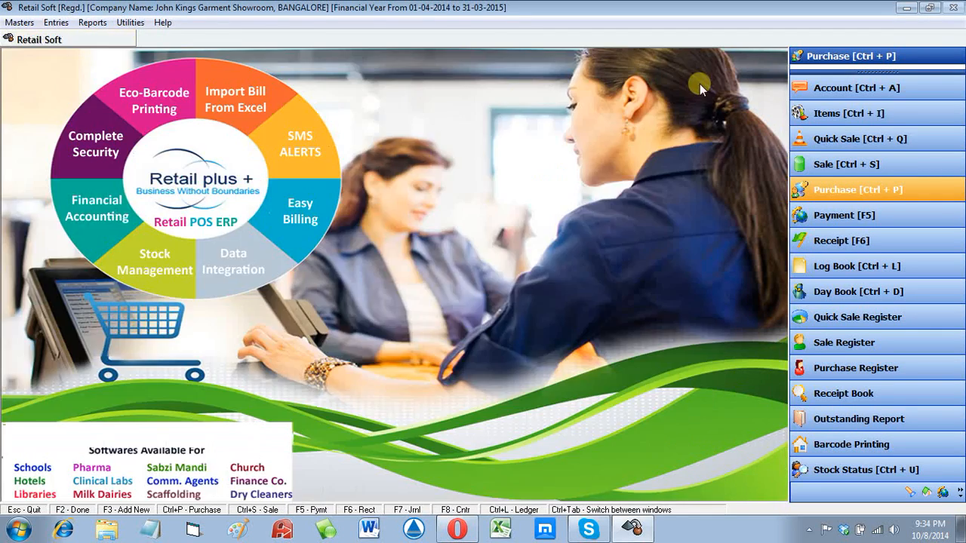
click(97, 25)
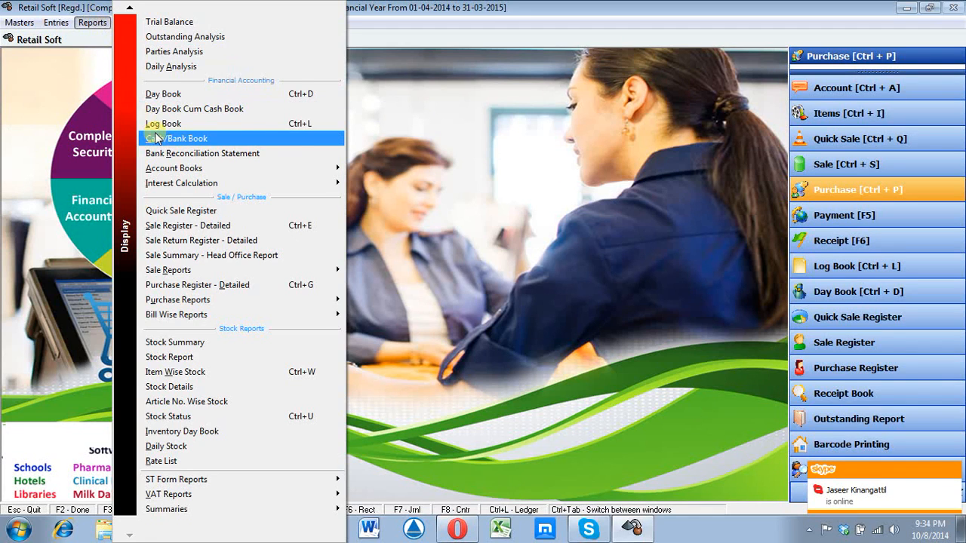
click(252, 124)
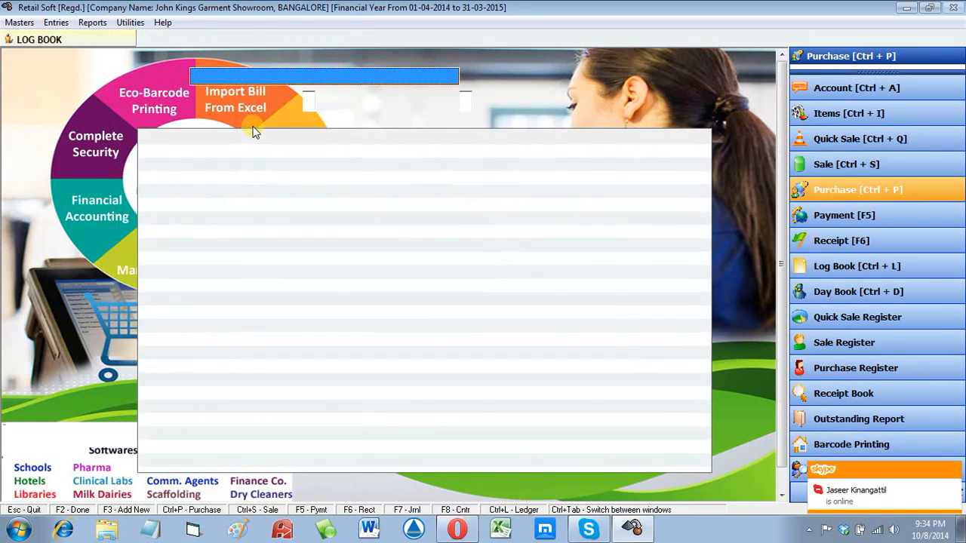
key(f)
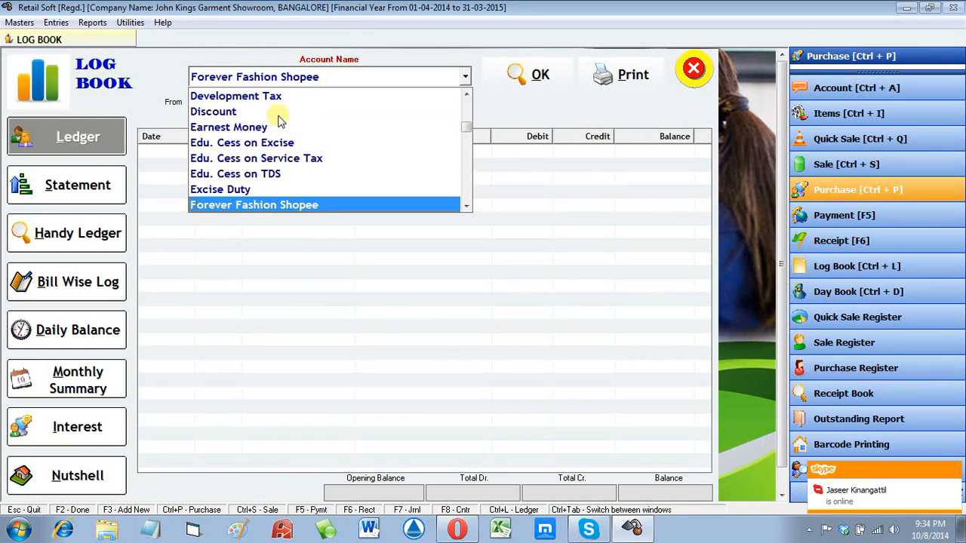
click(249, 205)
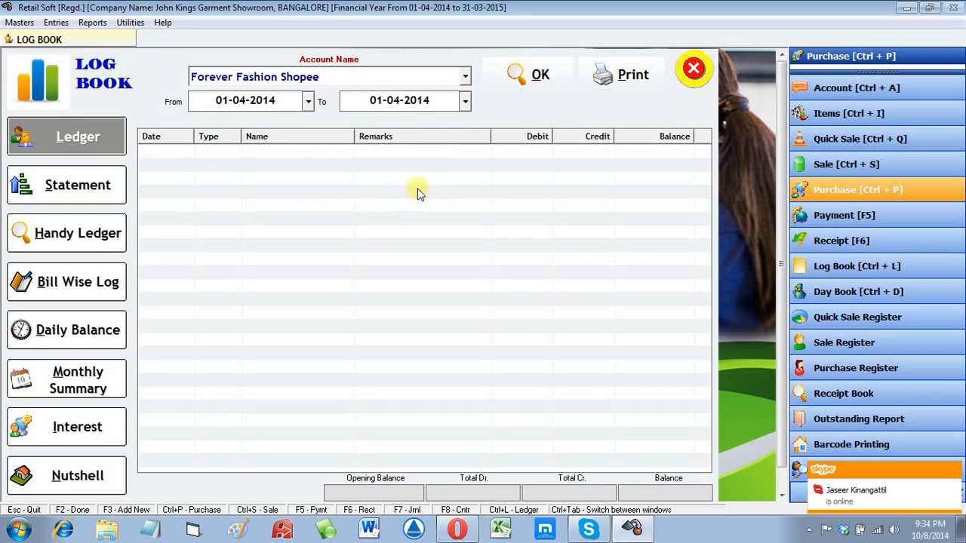
click(532, 73)
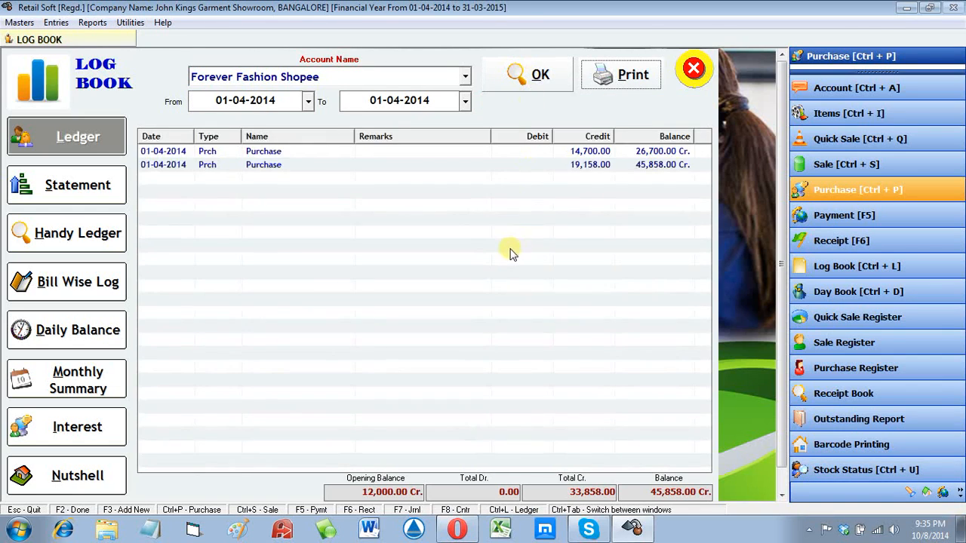
click(625, 166)
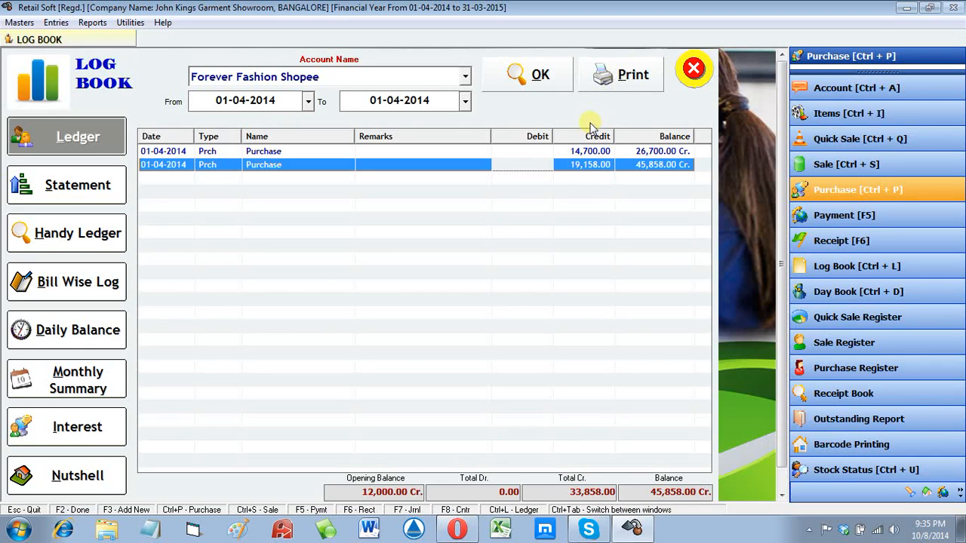
key(Escape)
Step: Start a new Quick Payment, receipt 2, dated 02-04-2014 with Cash payment mode
click(55, 25)
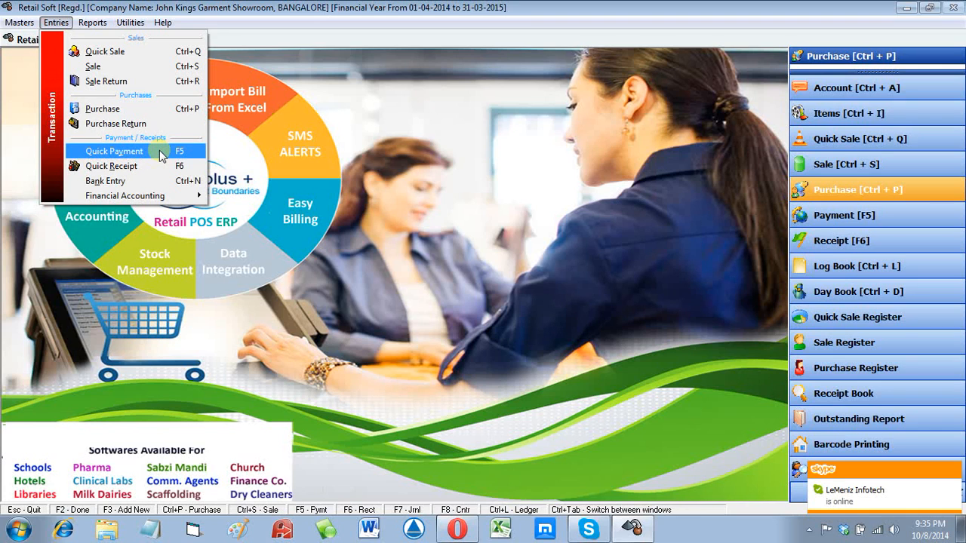
click(159, 151)
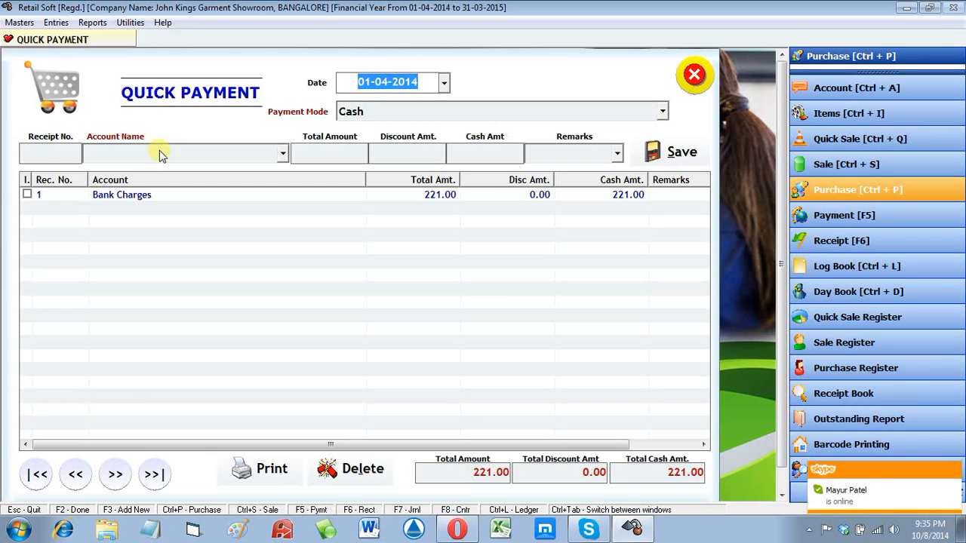
key(Return)
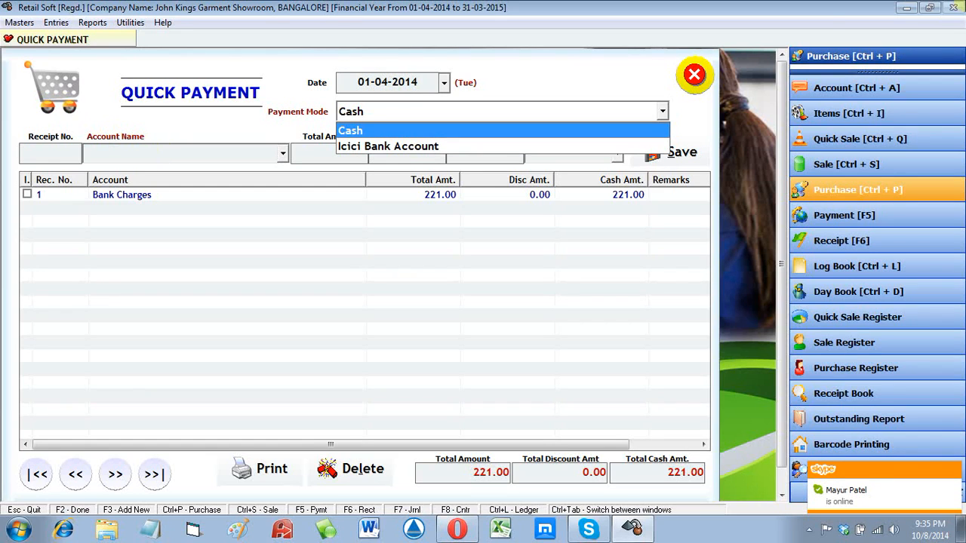
click(356, 80)
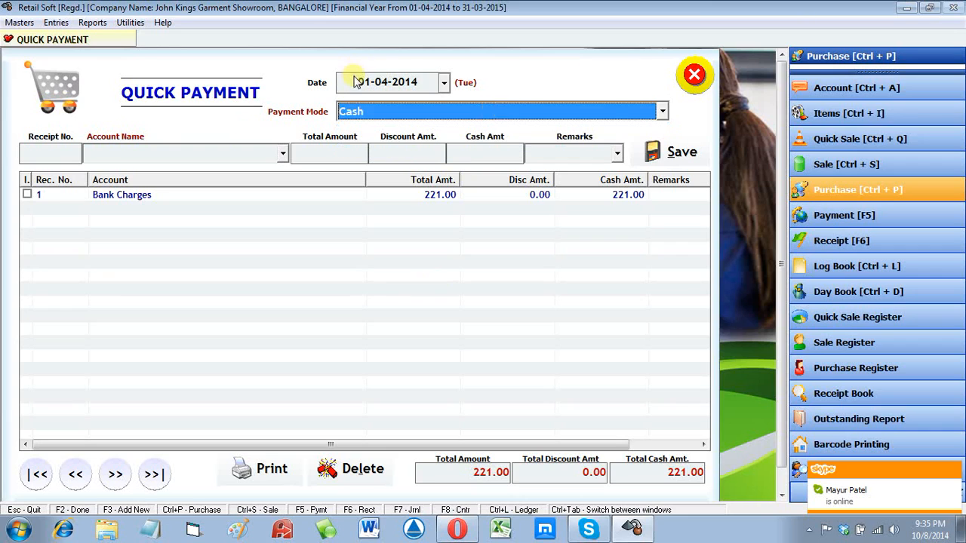
click(357, 87)
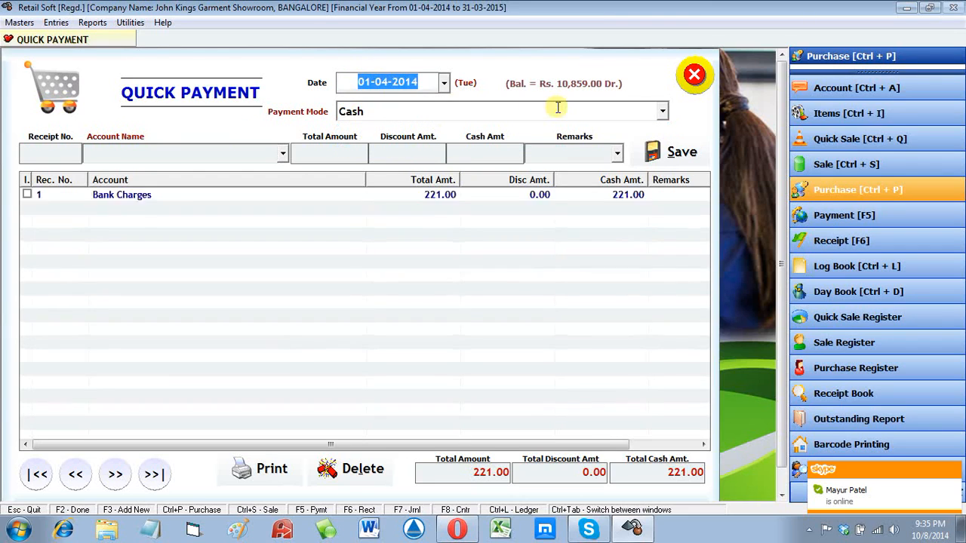
text(2)
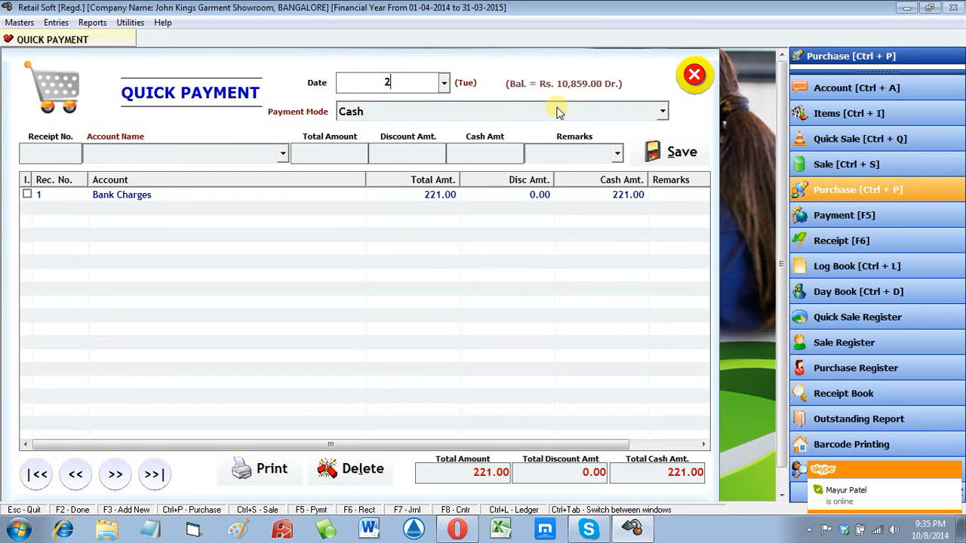
text(.4)
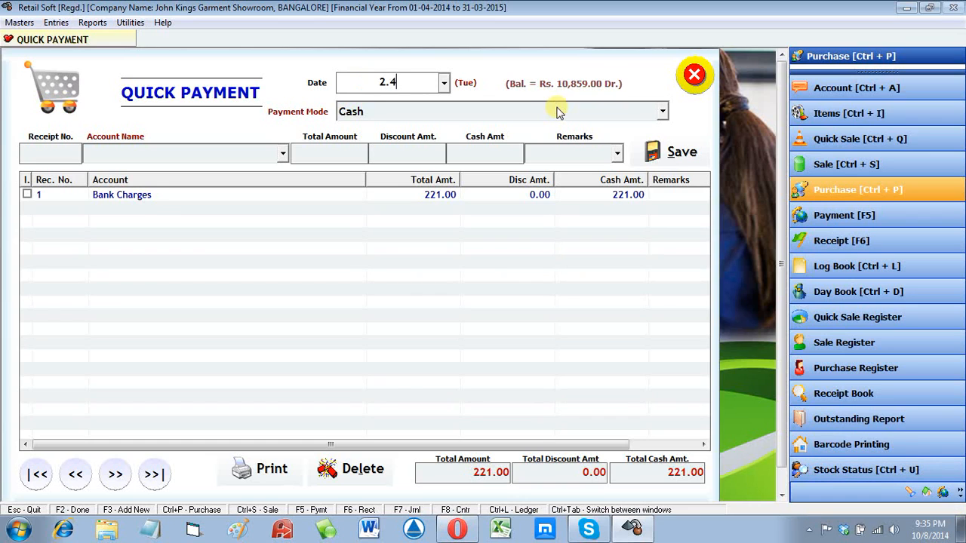
click(557, 112)
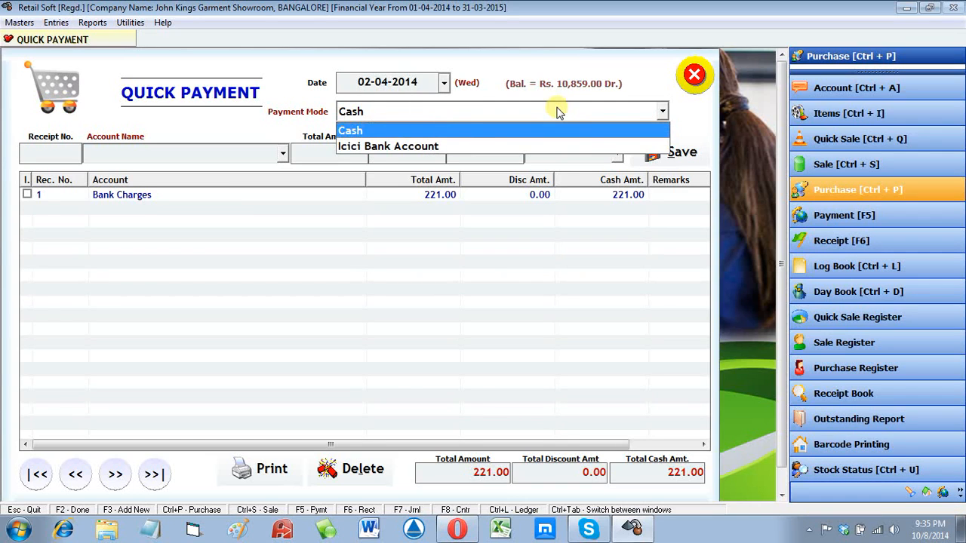
key(Return)
key(Return)
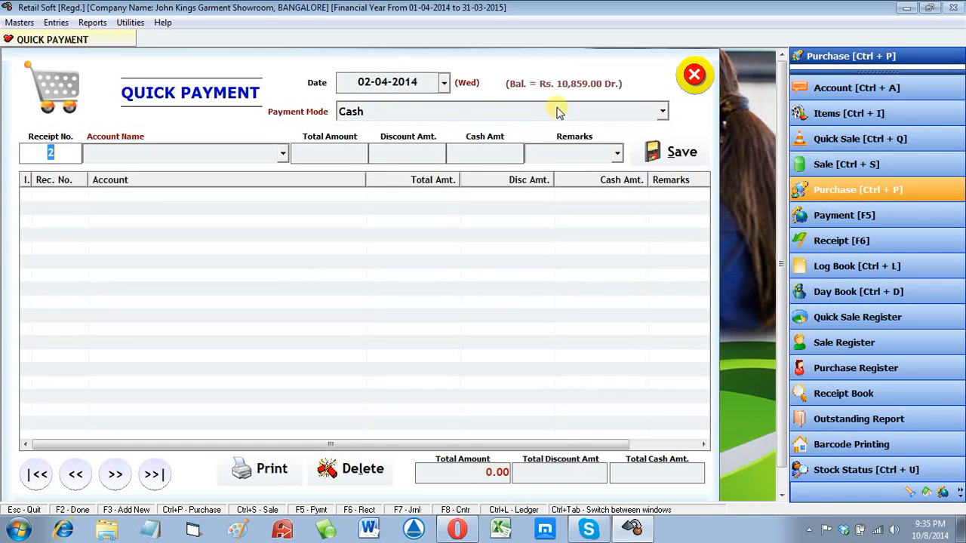
key(Return)
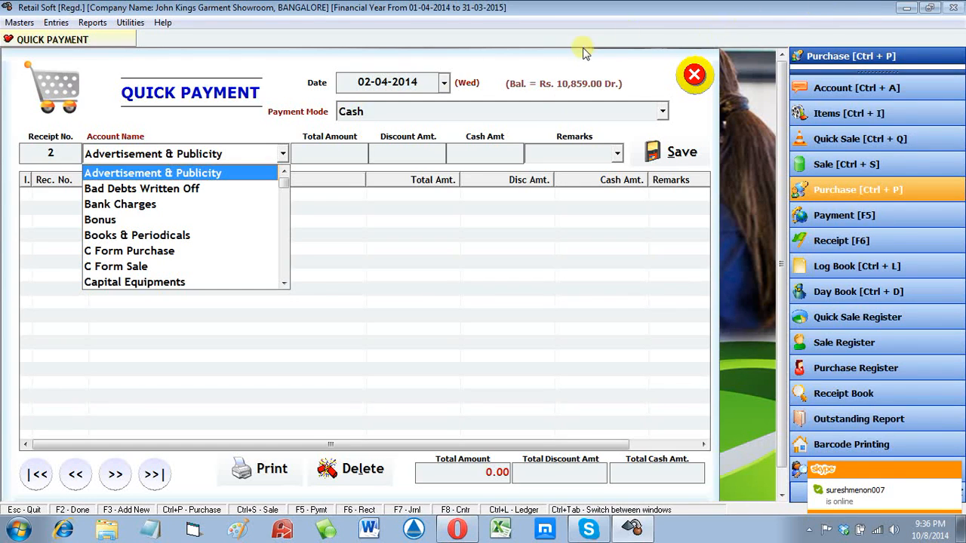
Step: Re-confirm Cash as the payment mode and move through to Account Name
click(401, 88)
click(413, 113)
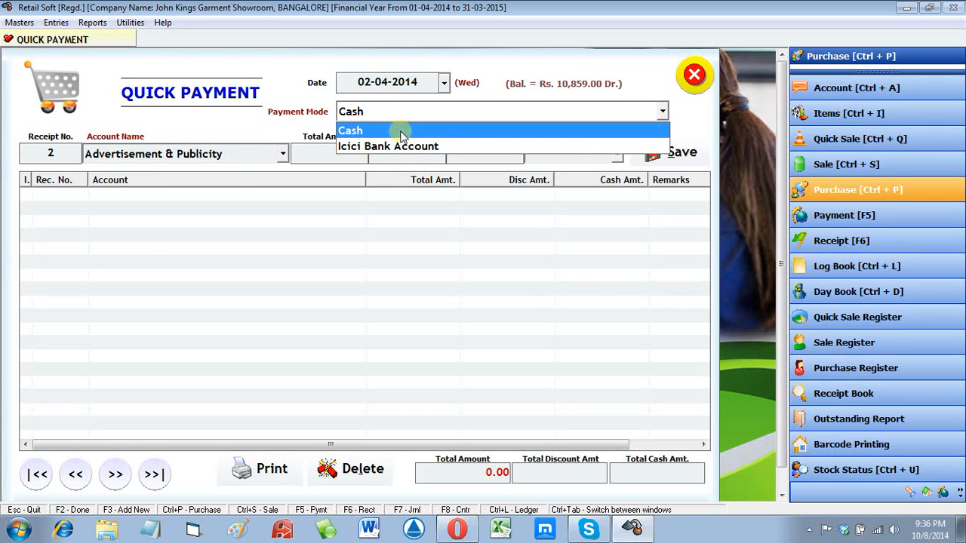
click(402, 133)
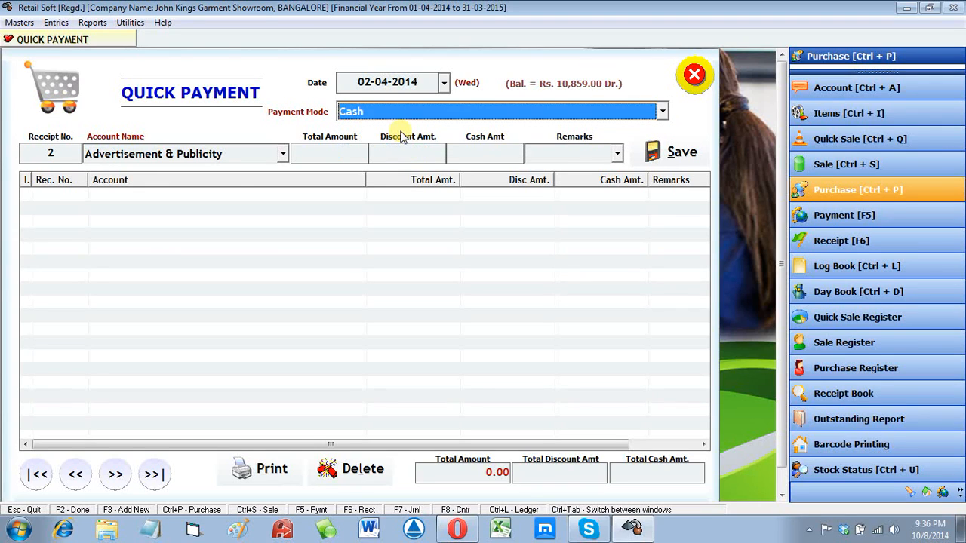
key(Return)
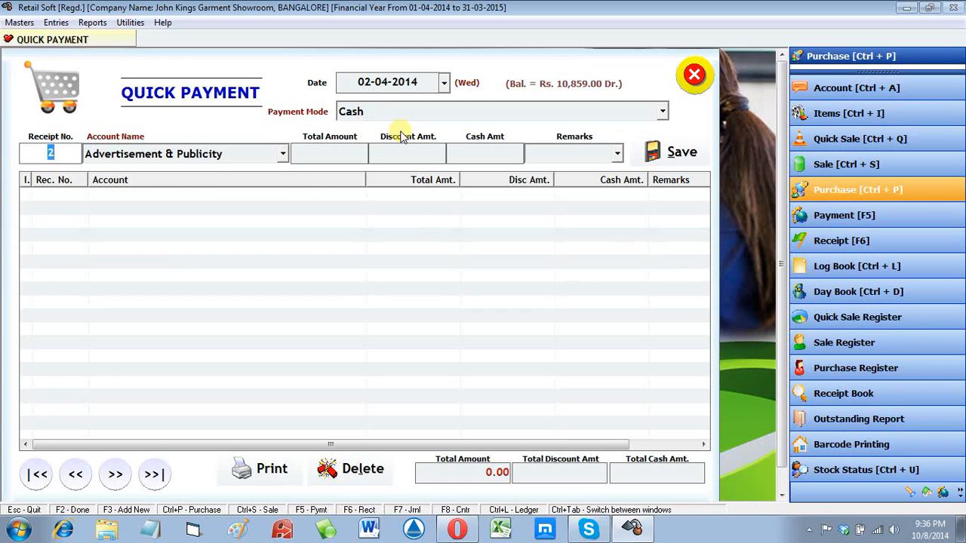
key(Return)
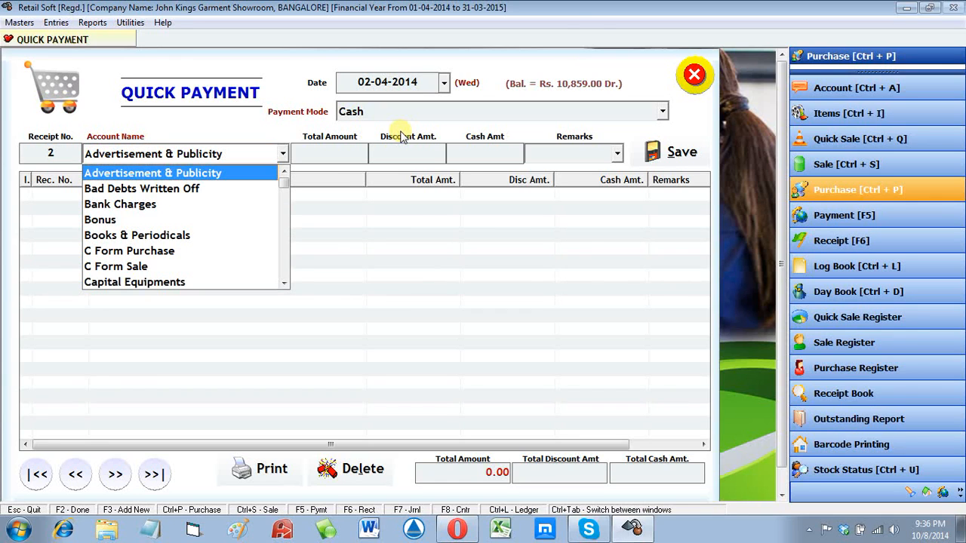
Step: Choose Forever Fashion Shopee, enter total 10000 and discount 200, leaving 9800 cash
text(f)
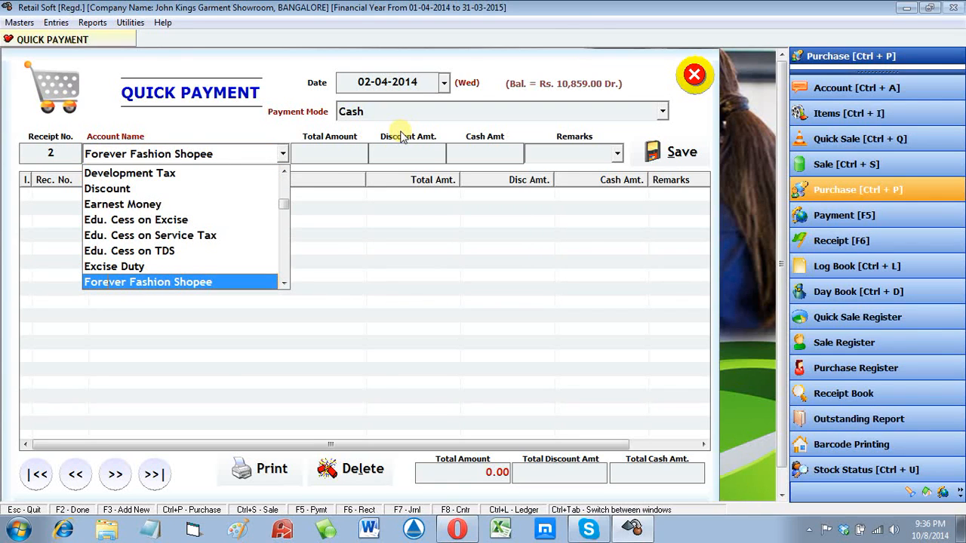
key(Return)
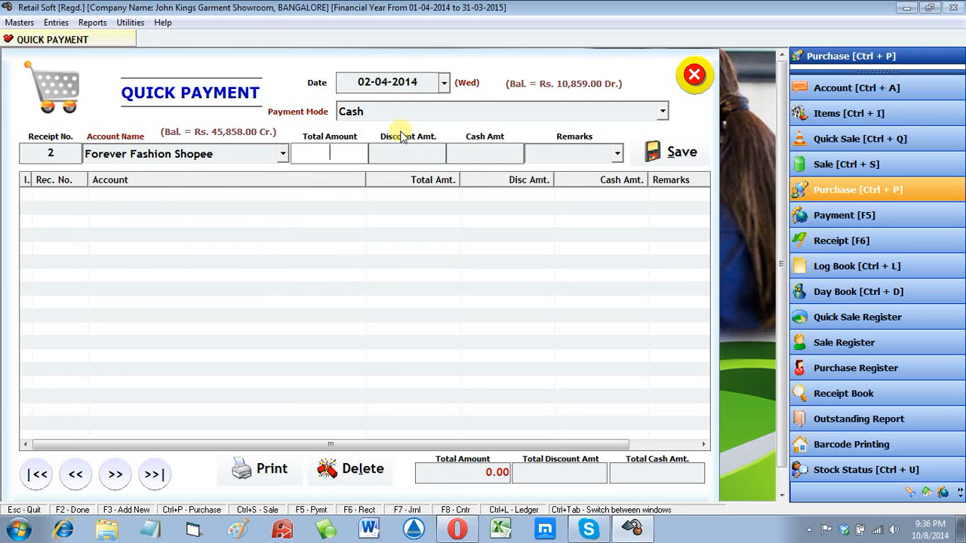
text(10000)
key(Return)
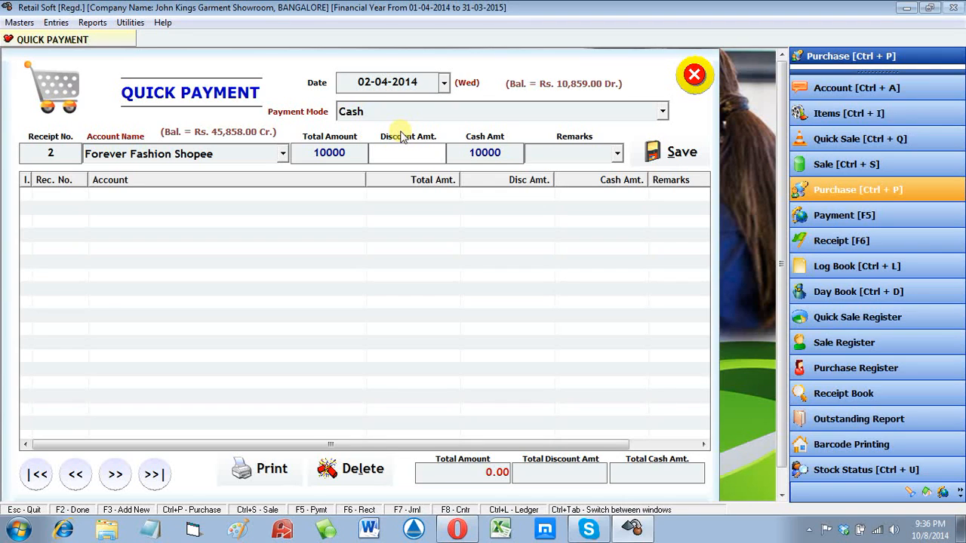
text(200)
key(Tab)
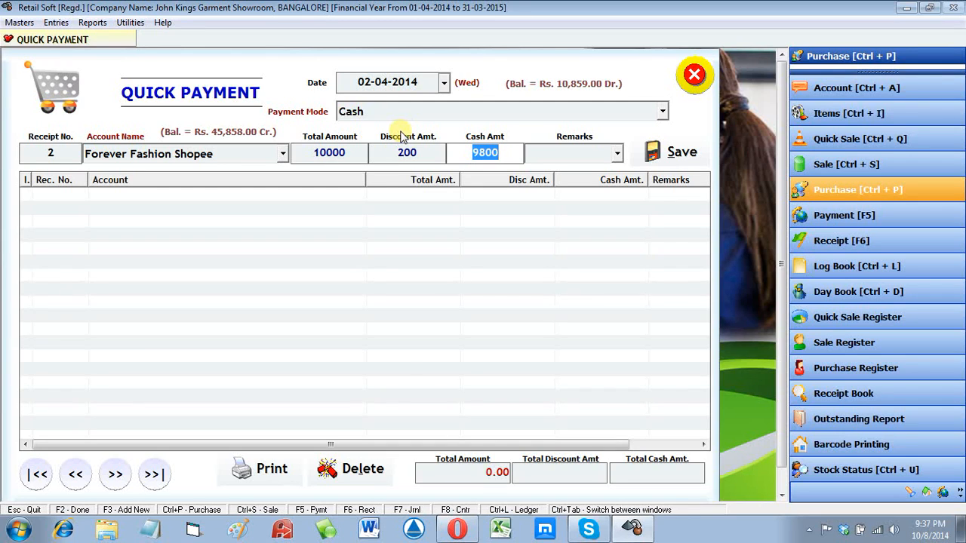
Step: Add the remark 'Being Cash Paid to' plus the payee's name and save receipt 2
key(Return)
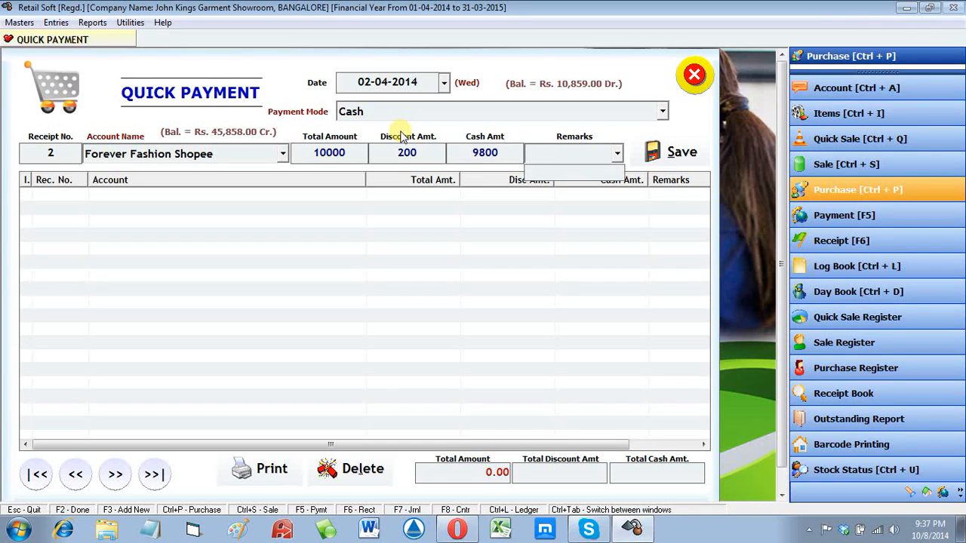
text(bEING)
key(BackSpace)
key(BackSpace)
key(BackSpace)
key(BackSpace)
key(BackSpace)
key(BackSpace)
text(Be)
text(ing Cas)
text(h Paid)
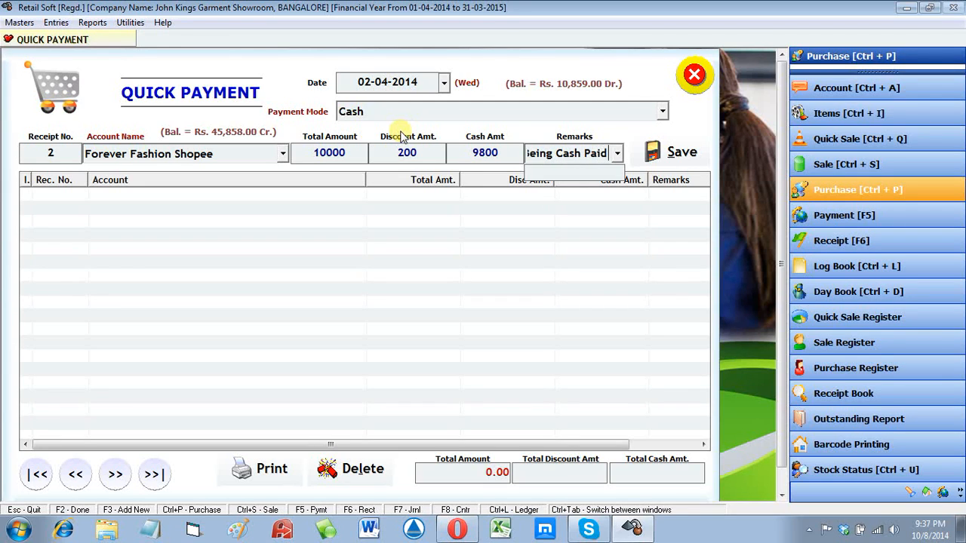
text( to M)
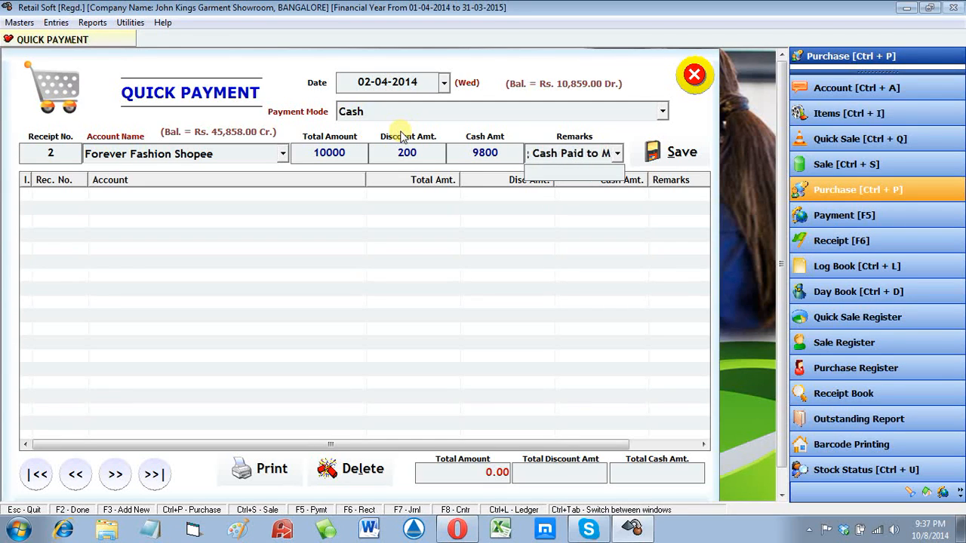
text(r. Rajan)
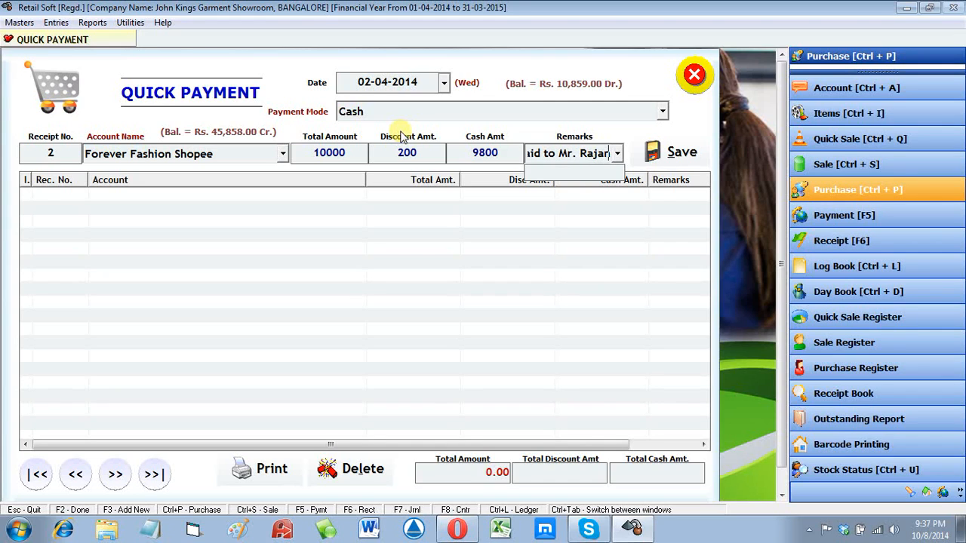
key(Tab)
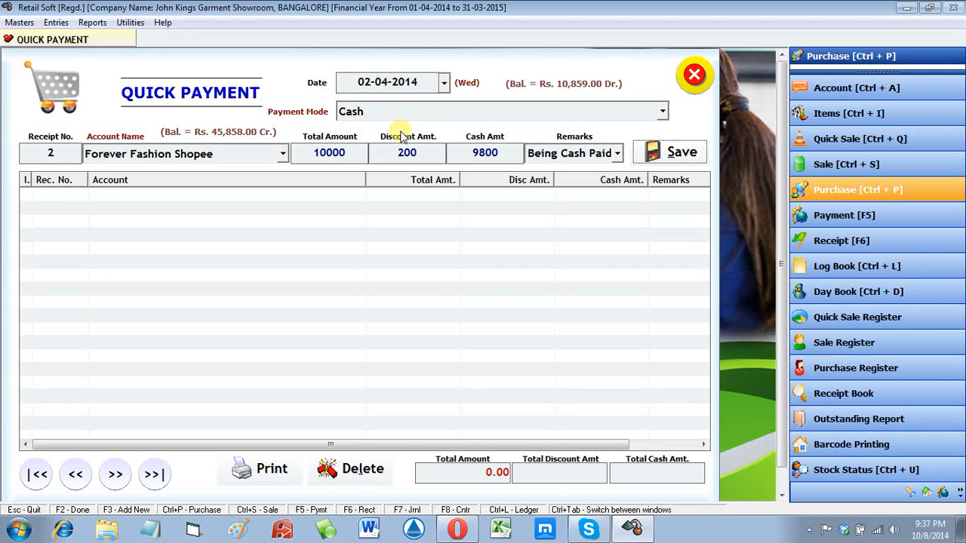
key(Return)
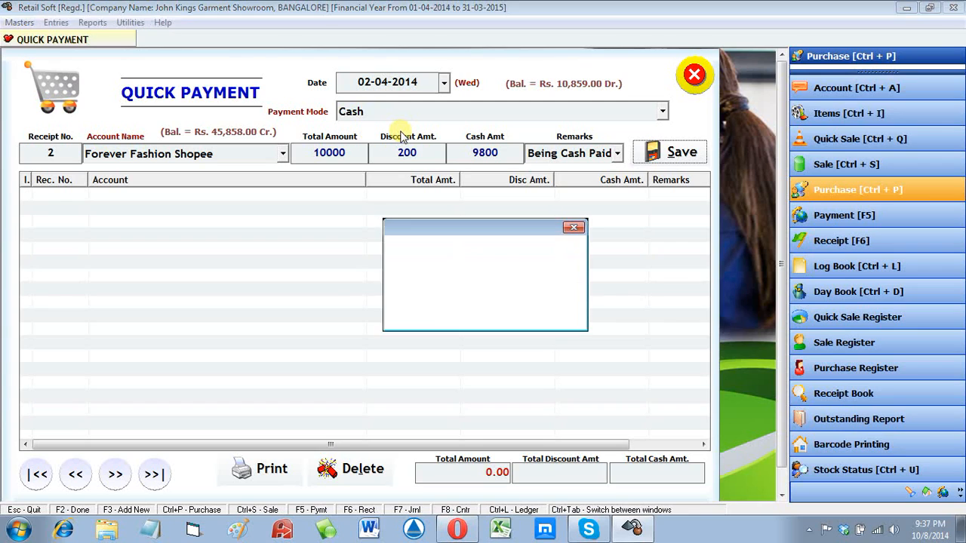
key(Return)
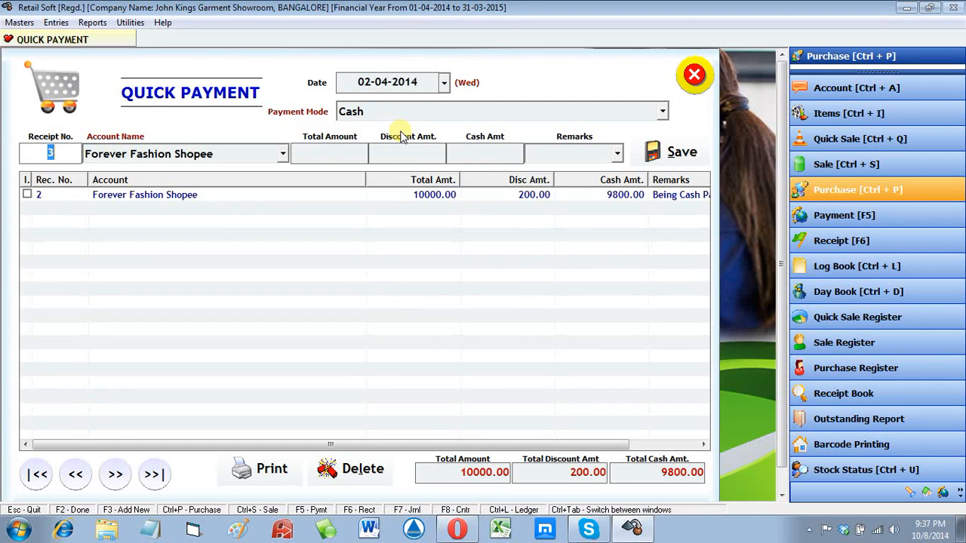
Step: Close Quick Payment and load Forever Fashion Shopee's Log Book for 01-04-2014 to 02-04-2014
click(695, 76)
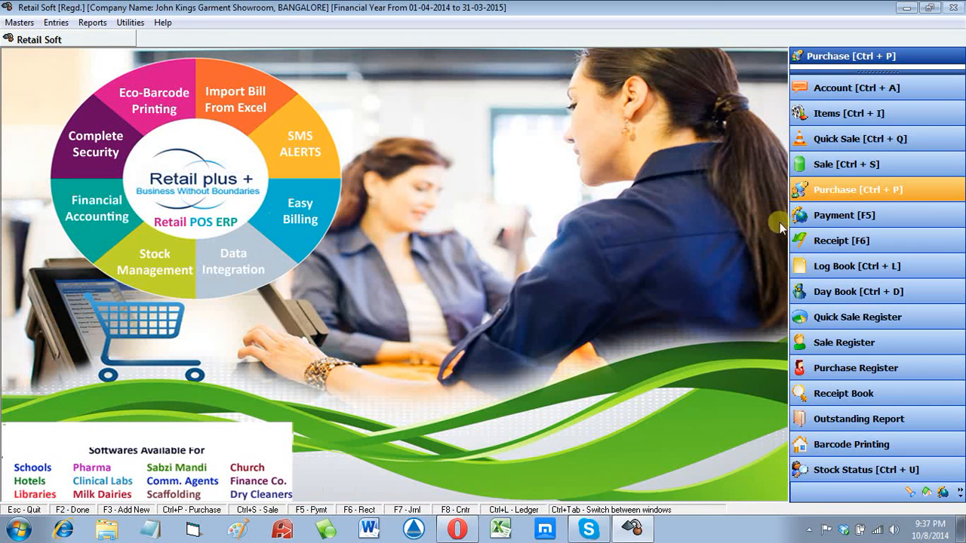
click(817, 269)
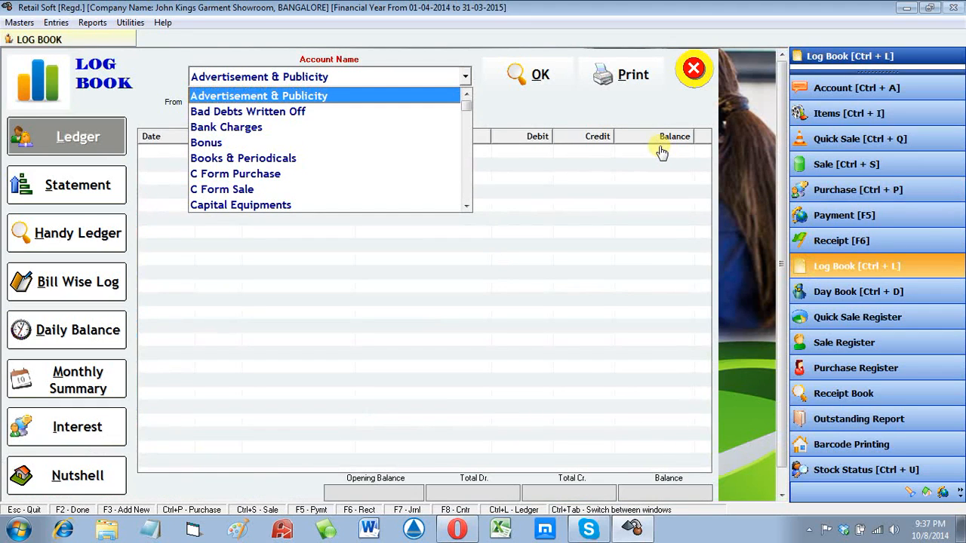
key(f)
key(Return)
key(Return)
key(Return)
key(Return)
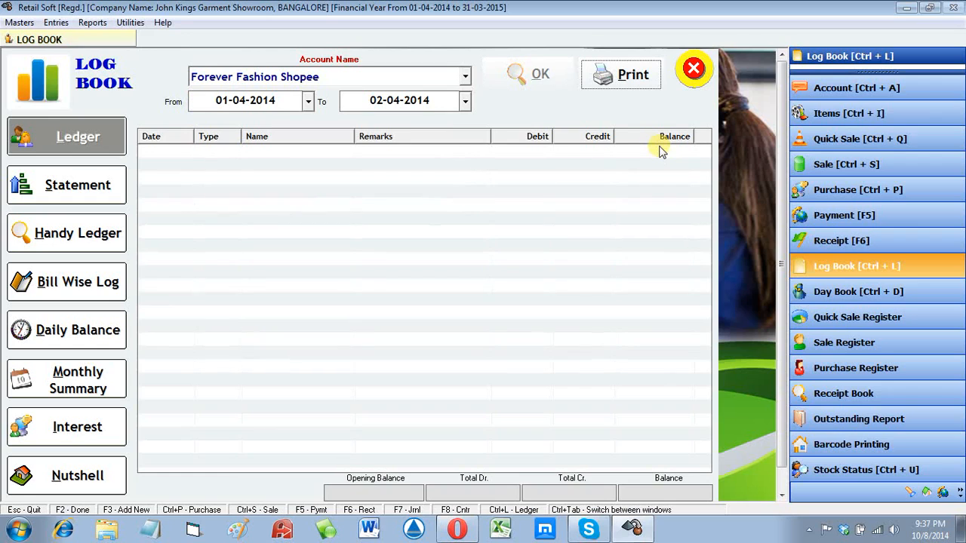
click(536, 72)
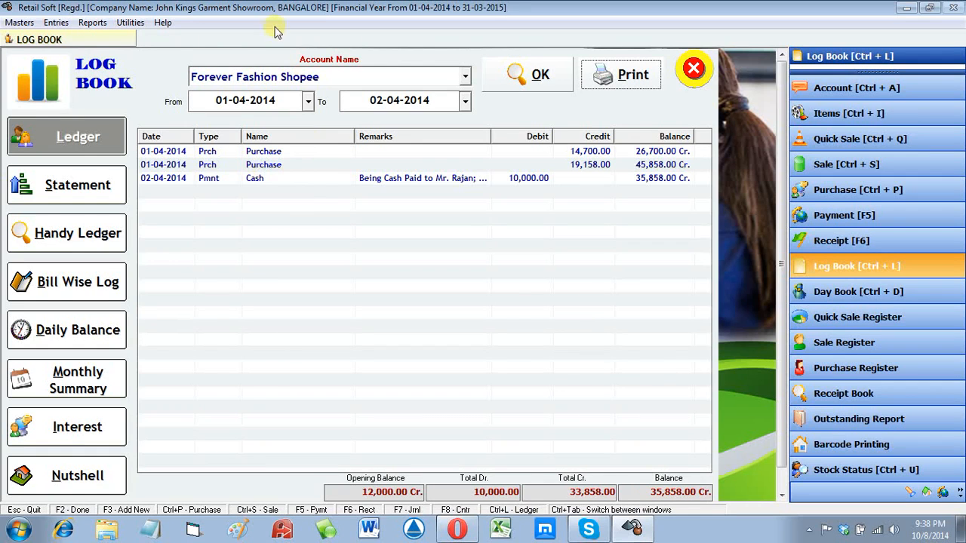
Step: Inspect the 10,000.00 cash payment and second purchase rows, balance 35,858.00 Cr
click(341, 178)
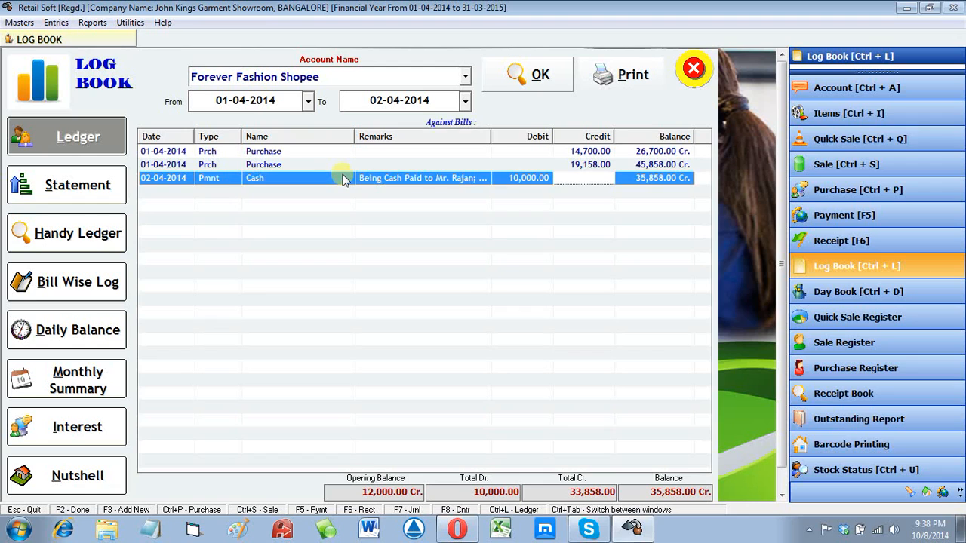
click(362, 164)
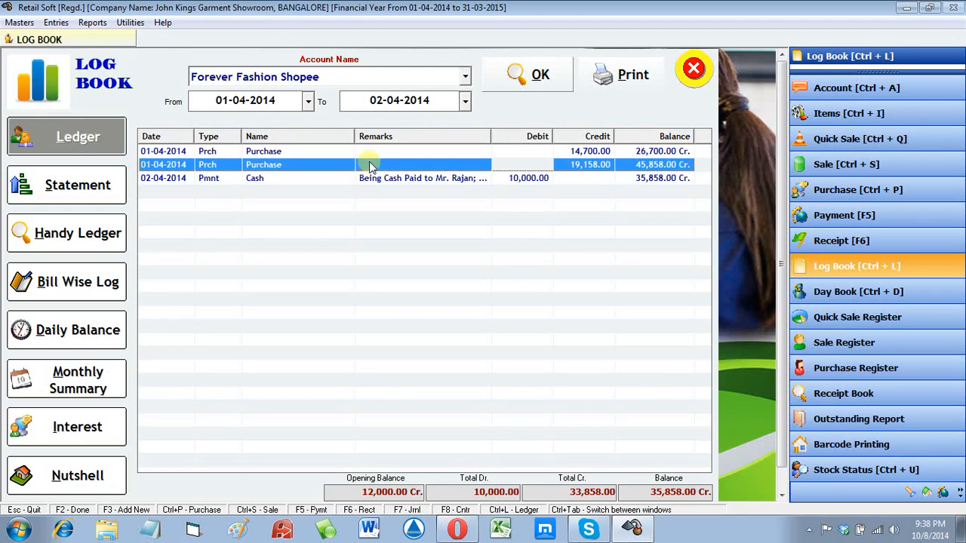
click(387, 153)
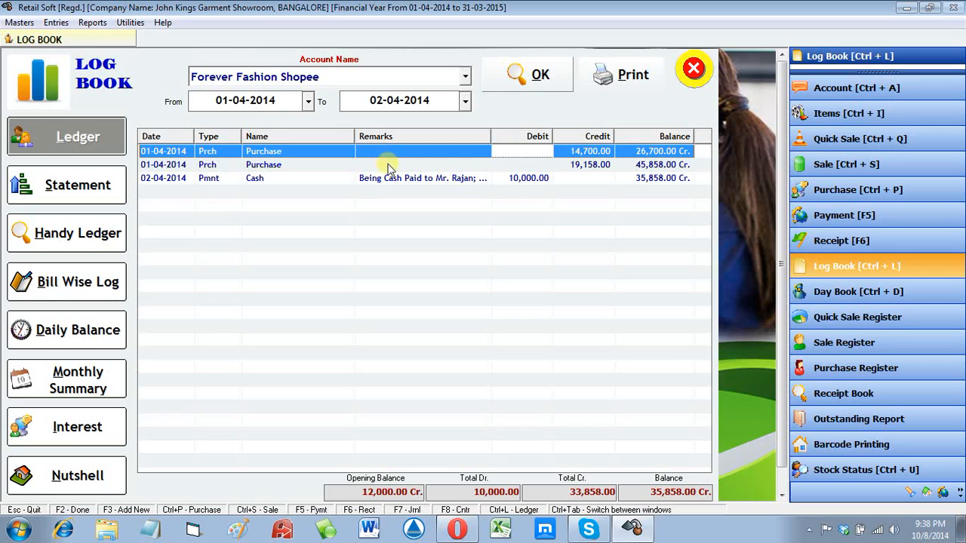
click(389, 181)
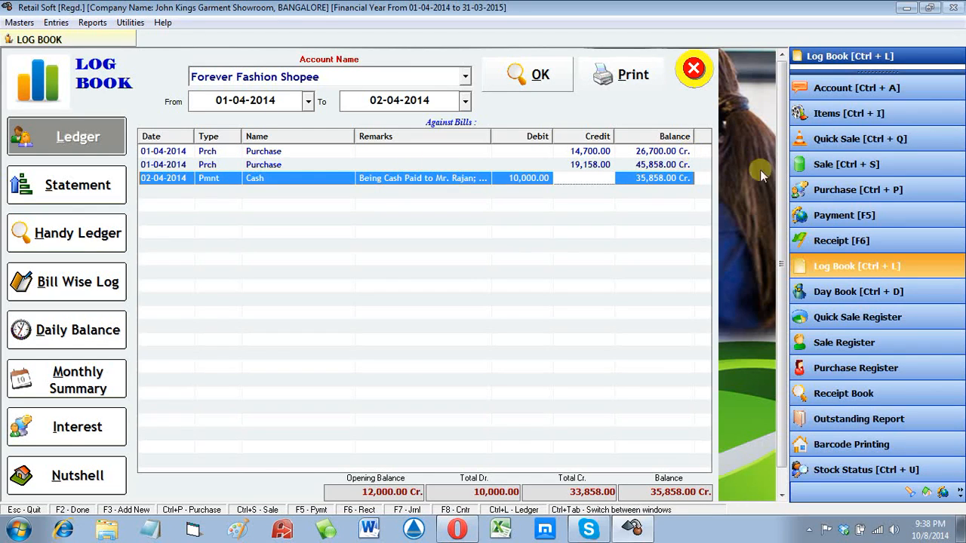
Step: Close the Log Book and view the Day Book for 01-04-2014 to 02-04-2014, totalling 87,310.00 Dr
click(693, 69)
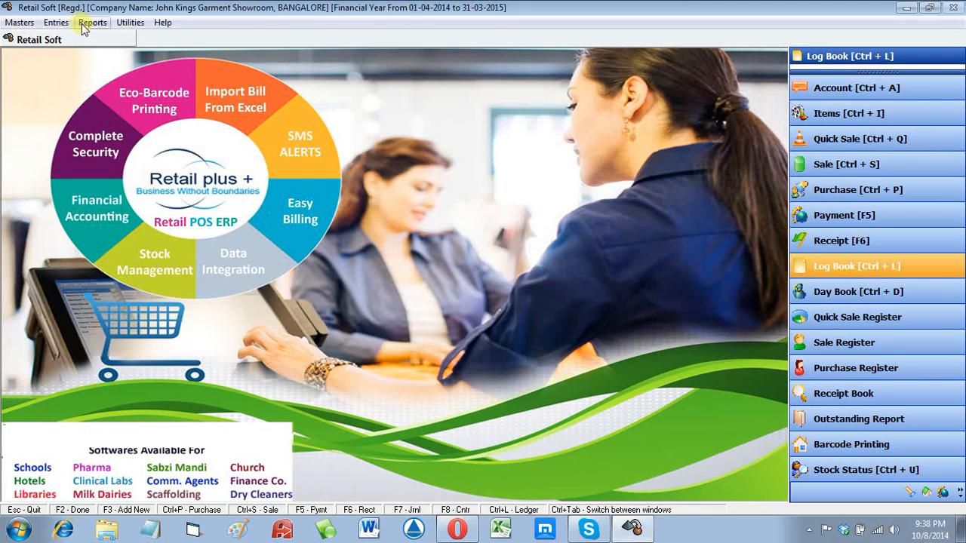
click(84, 23)
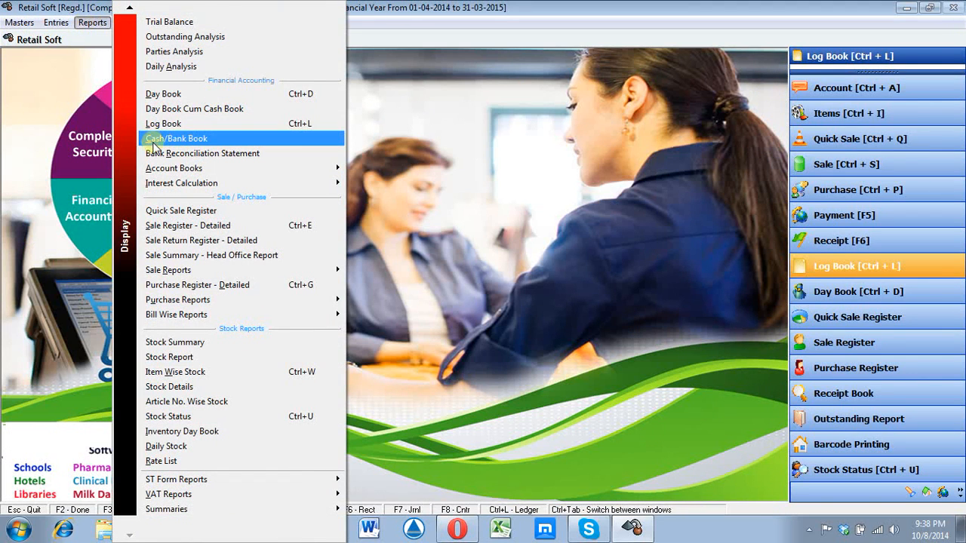
click(163, 97)
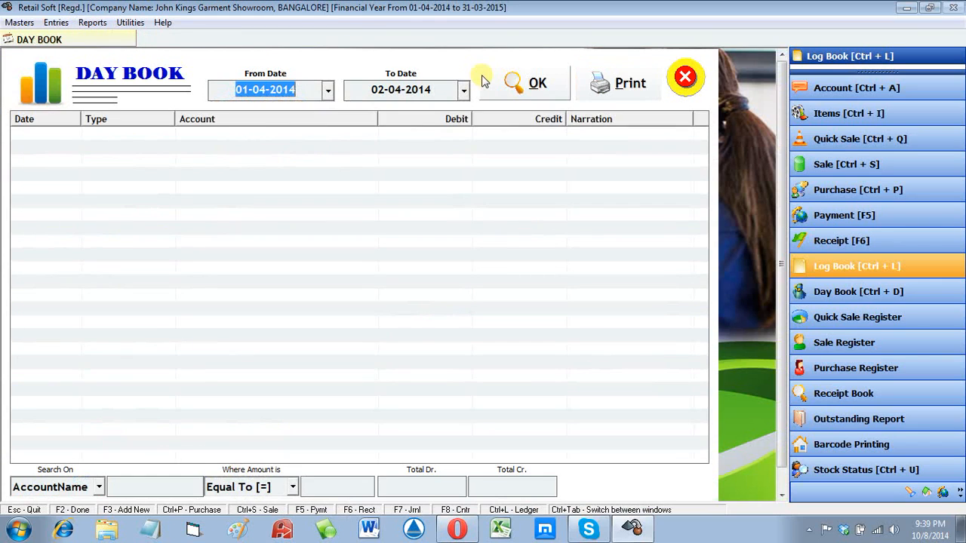
click(484, 81)
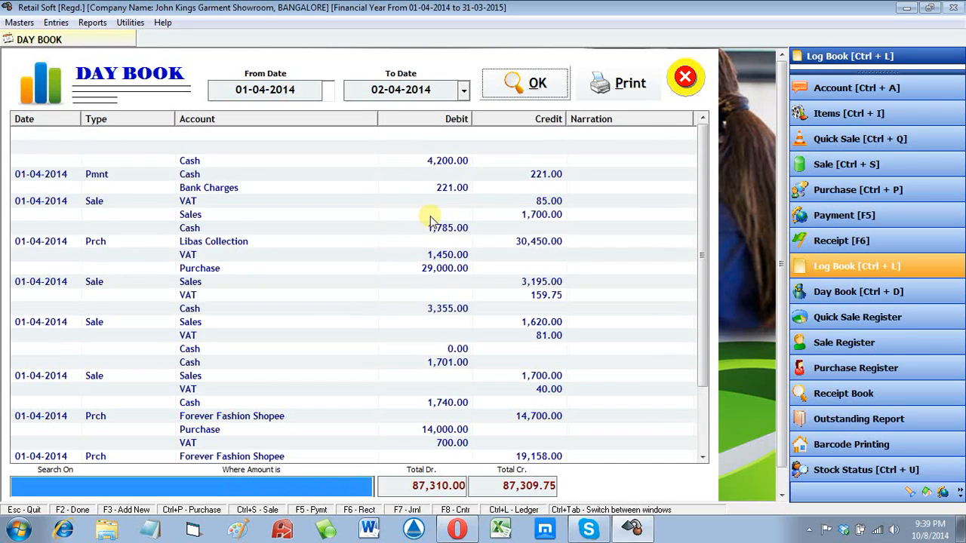
click(685, 77)
click(92, 22)
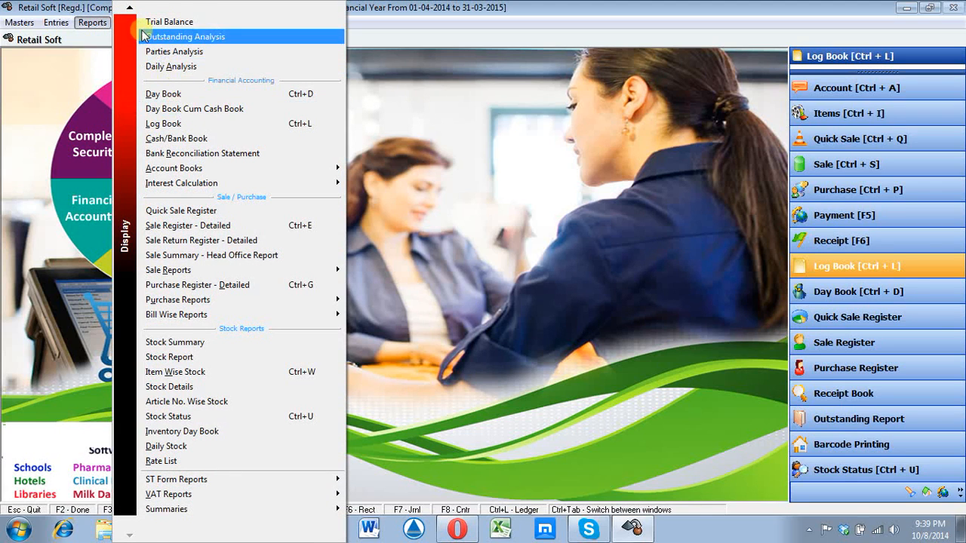
Step: Load the Profit & Loss report at 02-04-2014, showing a 49,051.72 net loss, then close it
click(127, 9)
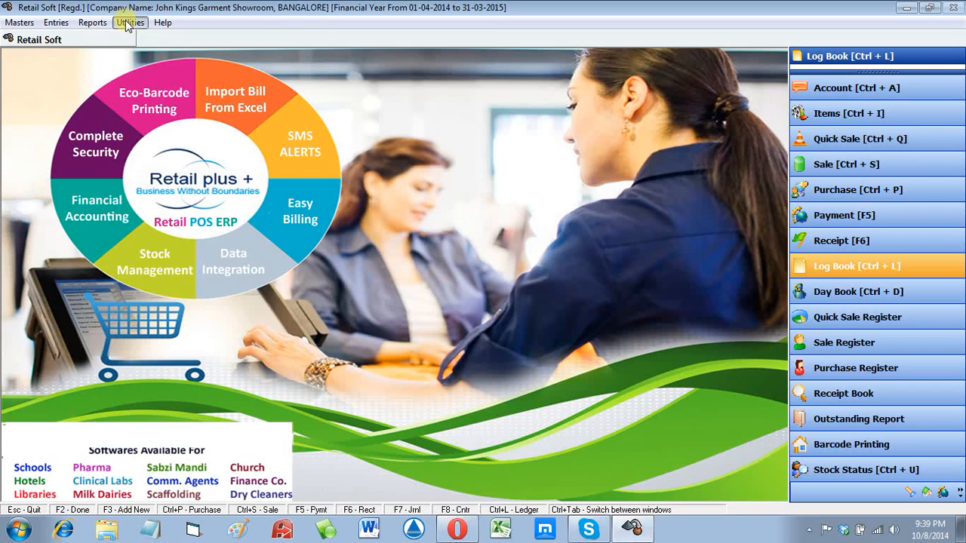
click(126, 24)
mouse_move(92, 23)
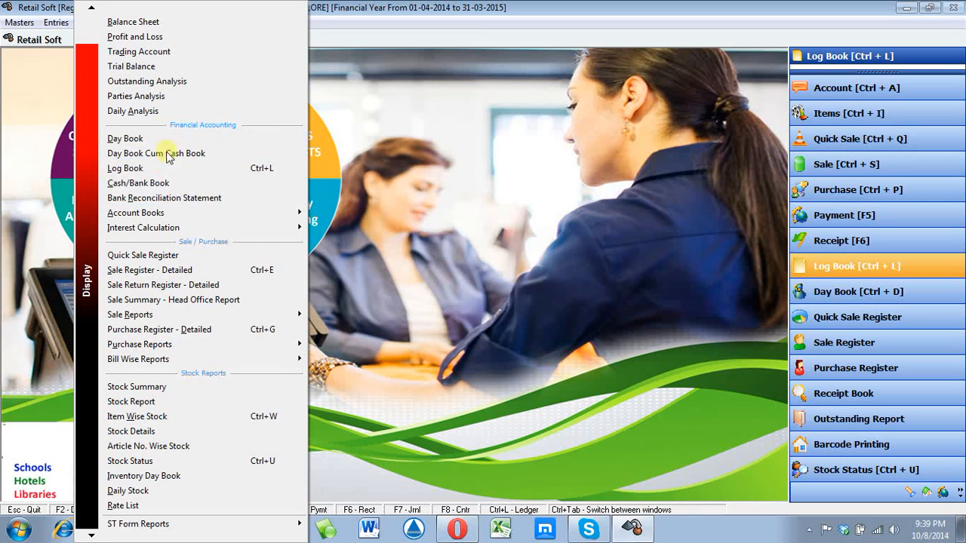
click(165, 37)
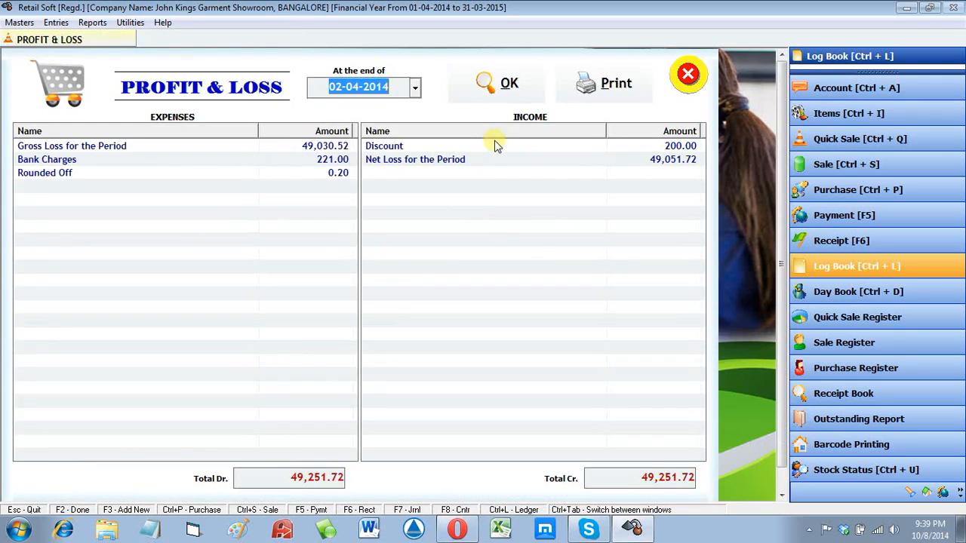
click(504, 85)
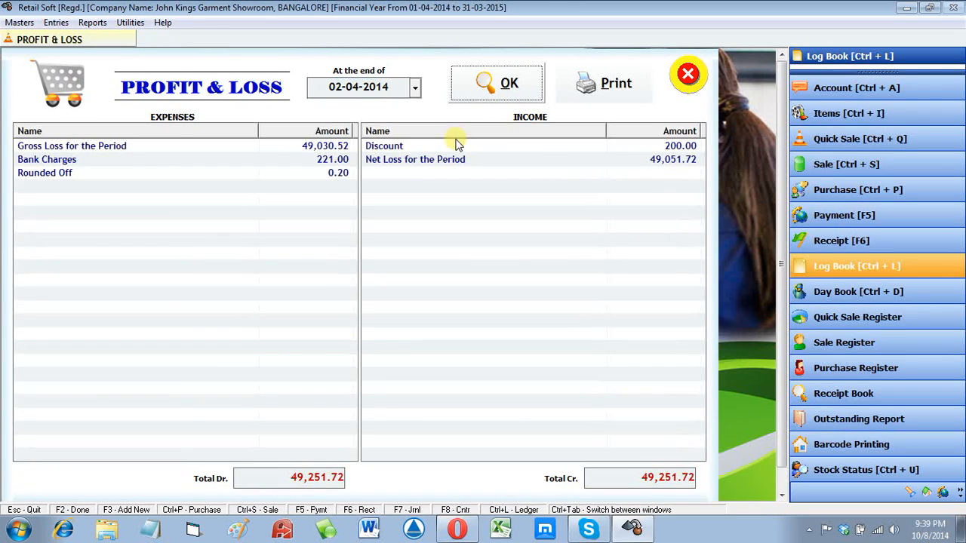
click(686, 73)
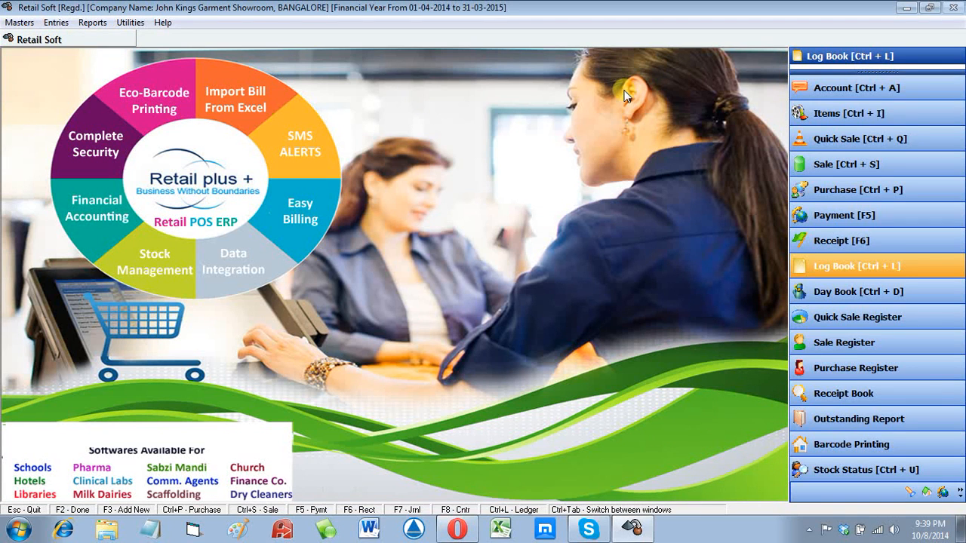
click(93, 23)
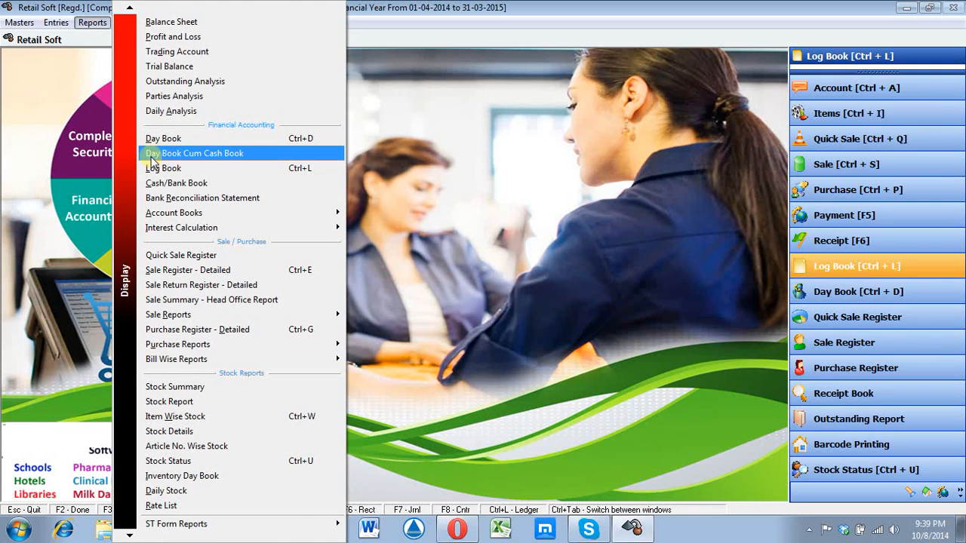
click(807, 528)
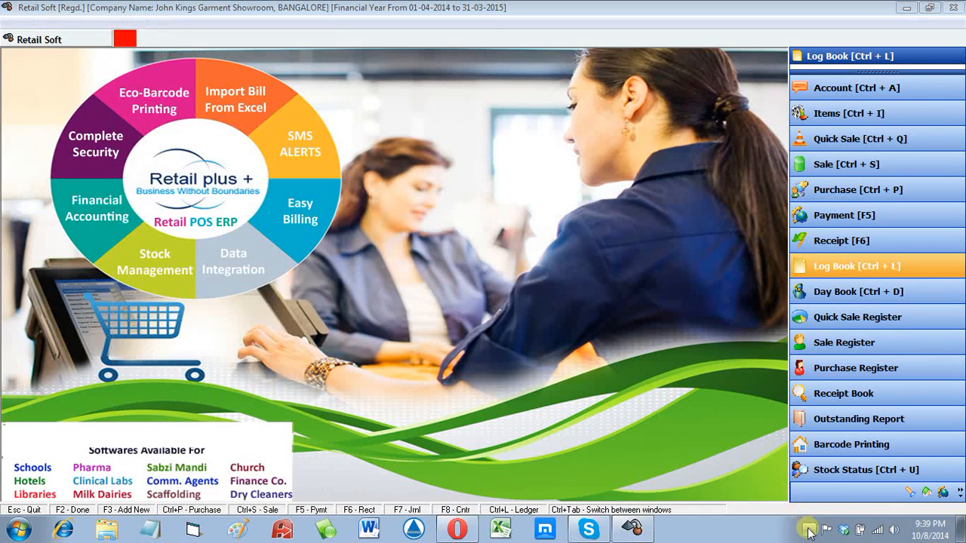
mouse_move(832, 472)
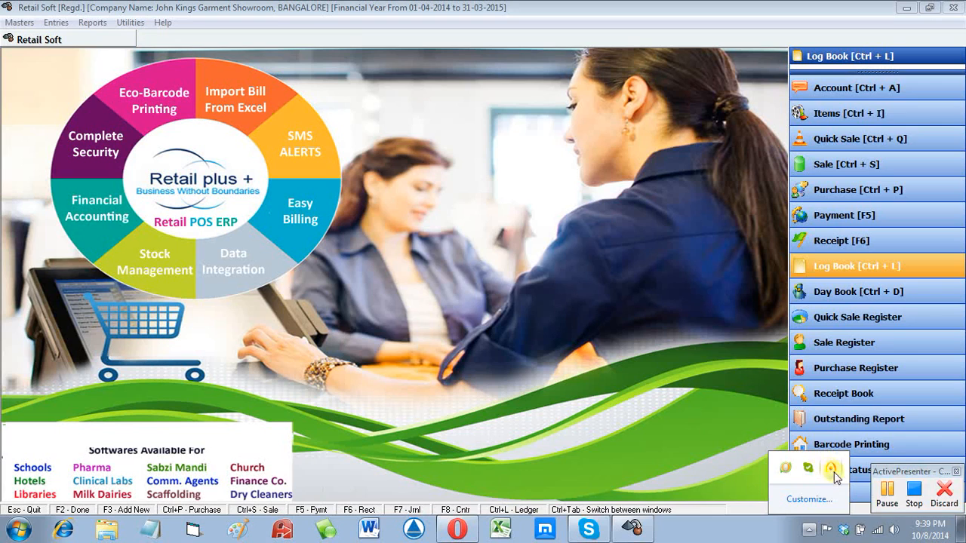
click(915, 497)
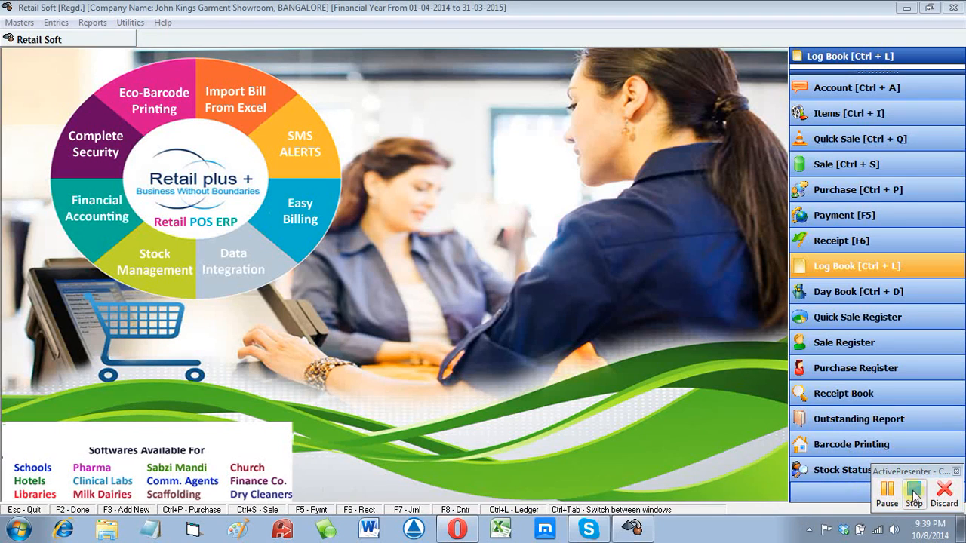